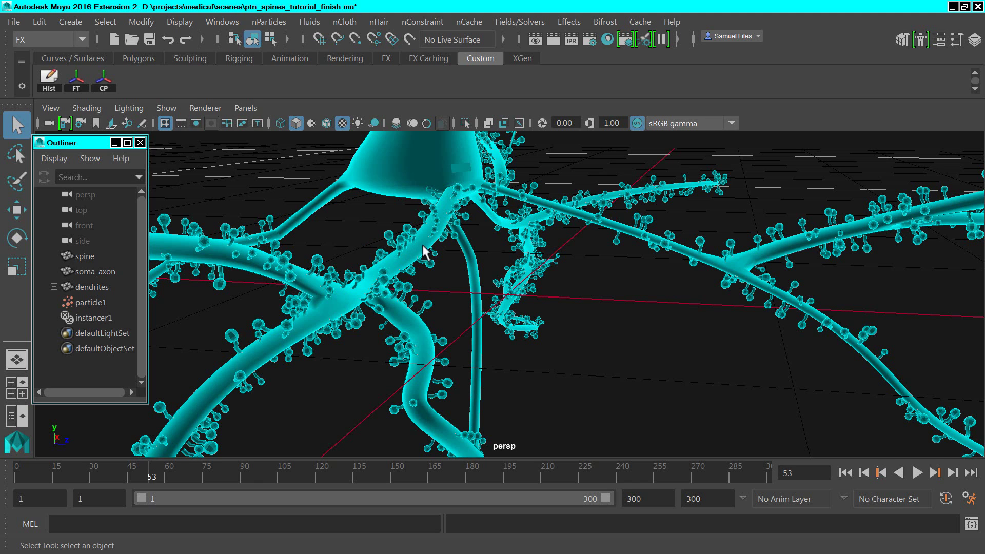
# Orbit and dolly around the neuron to view it from above, up close and low
pyautogui.keyDown('alt'); pyautogui.moveTo(442, 232); pyautogui.dragTo(227, 223, button='right'); pyautogui.keyUp('alt')
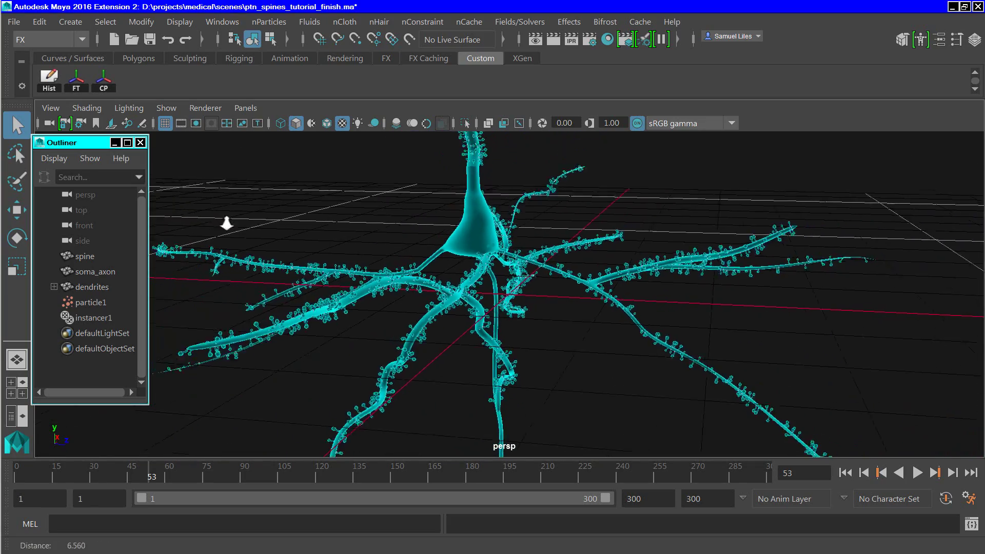
pyautogui.keyDown('alt'); pyautogui.moveTo(226, 223); pyautogui.dragTo(386, 302); pyautogui.keyUp('alt')
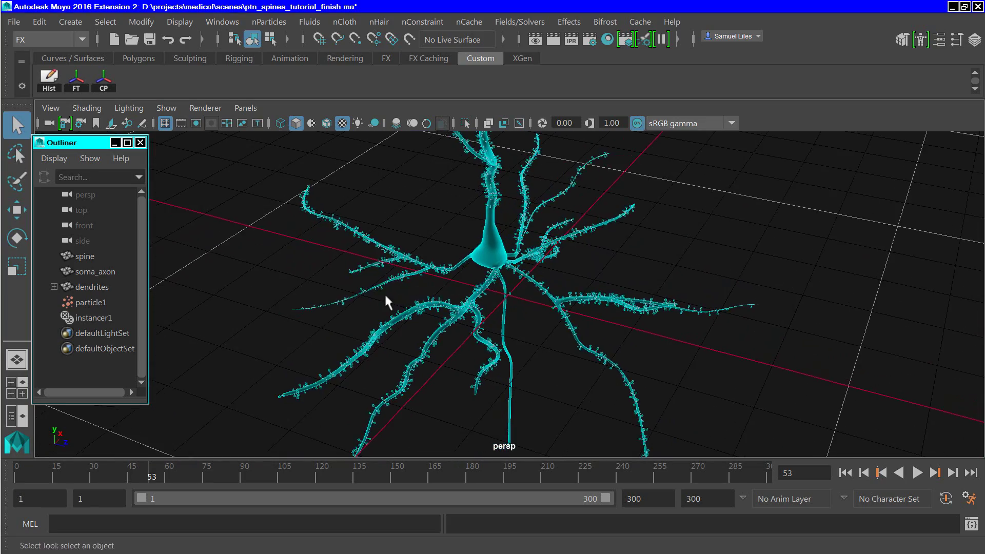
pyautogui.keyDown('alt'); pyautogui.moveTo(385, 302); pyautogui.dragTo(675, 287, button='right'); pyautogui.keyUp('alt')
pyautogui.keyDown('alt'); pyautogui.moveTo(675, 288); pyautogui.dragTo(551, 326); pyautogui.keyUp('alt')
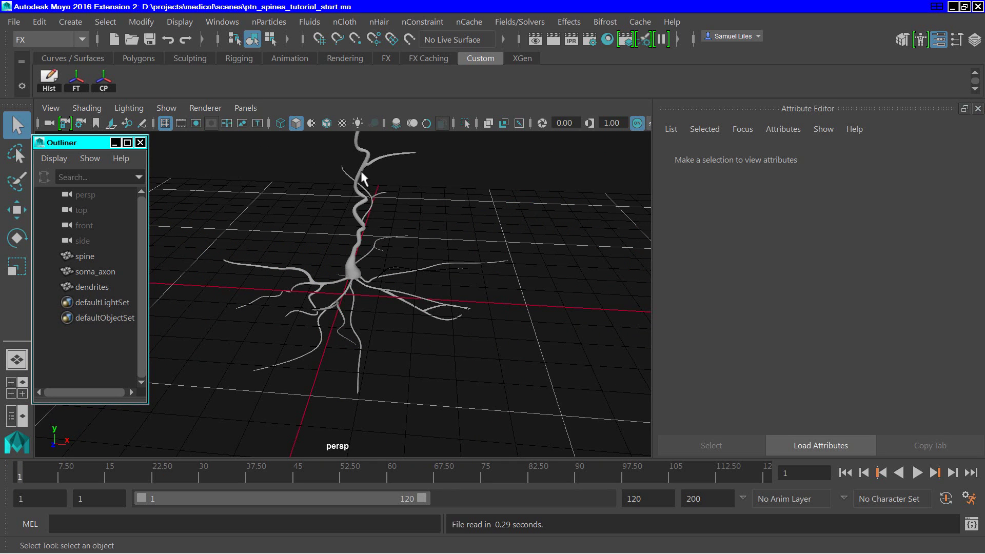
# Make the dendrites mesh emit legacy particles using Emit from Object
pyautogui.click(359, 165)
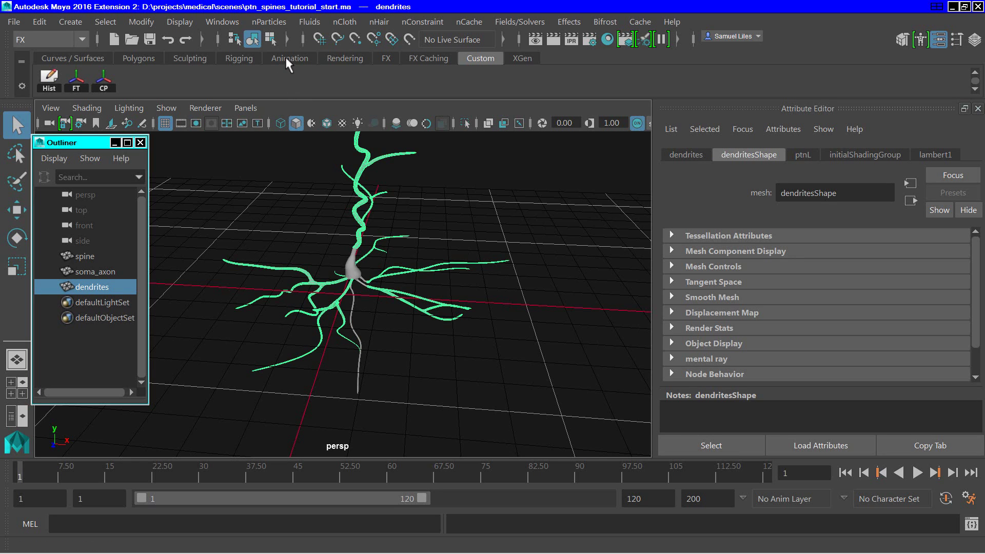
pyautogui.click(265, 25)
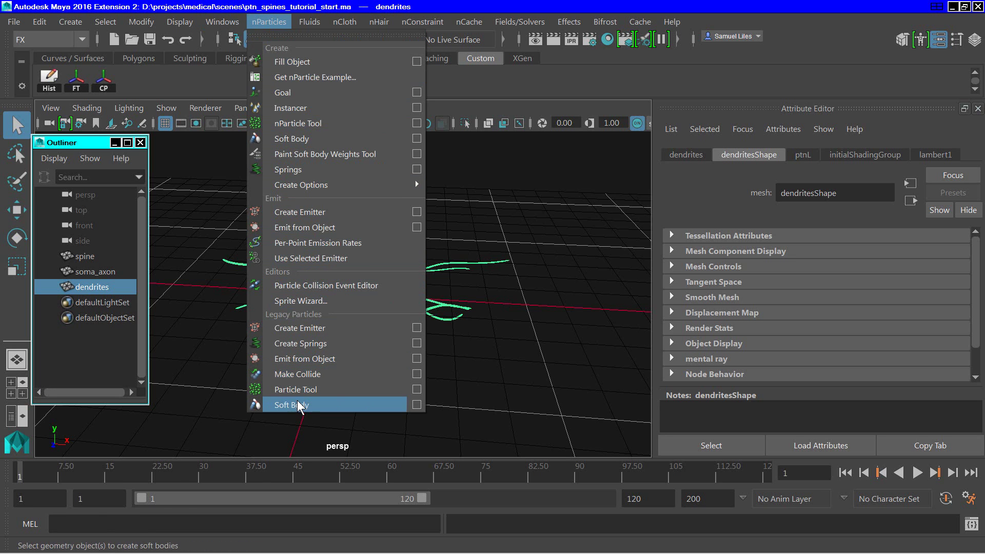
pyautogui.click(304, 358)
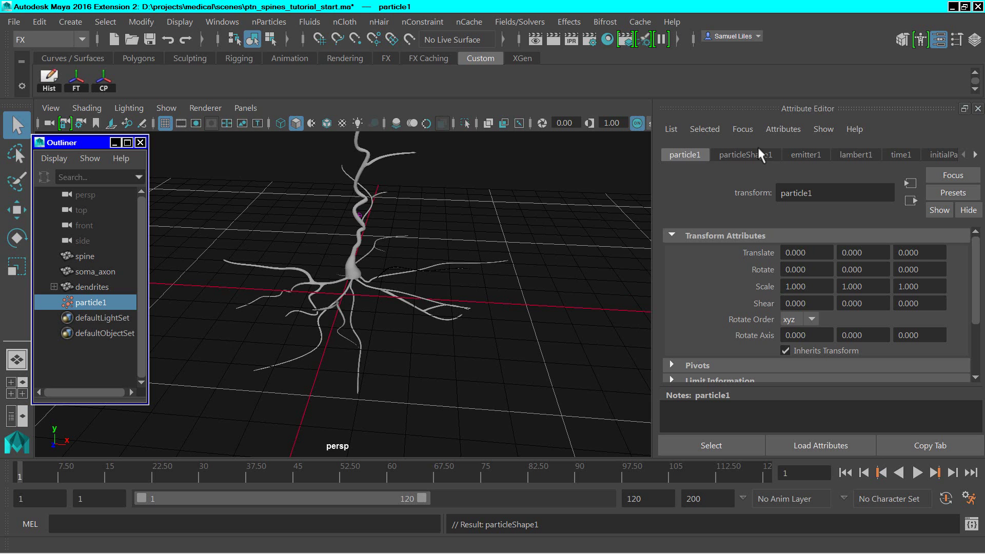
# Set emitter1 to a Surface emitter with a rate of 3000 particles per second
pyautogui.click(762, 156)
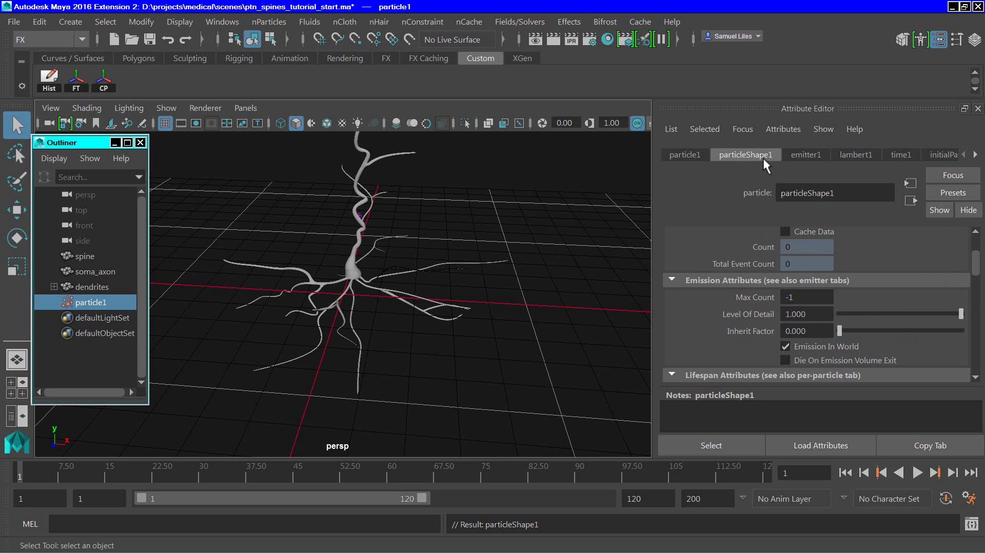
pyautogui.click(809, 156)
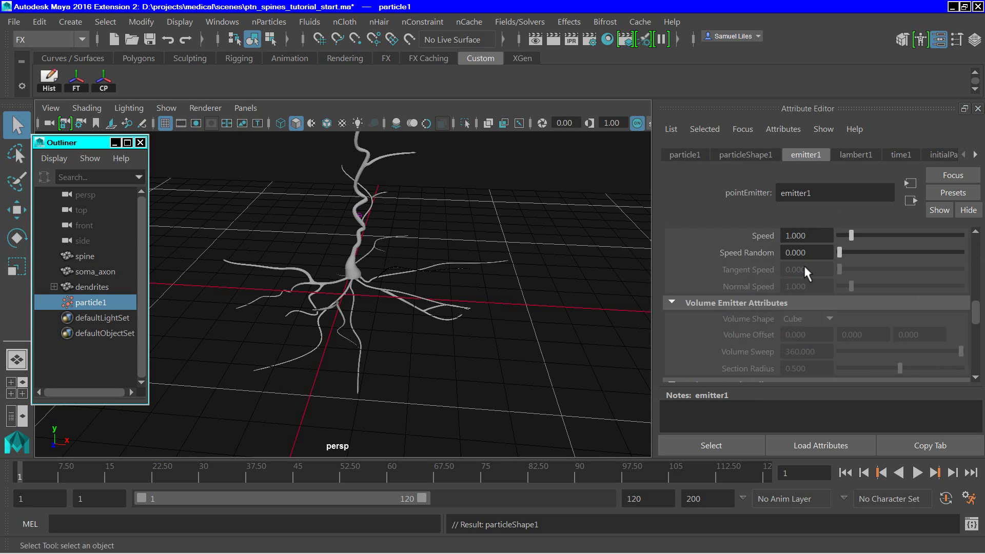
pyautogui.scroll(8, 808, 286)
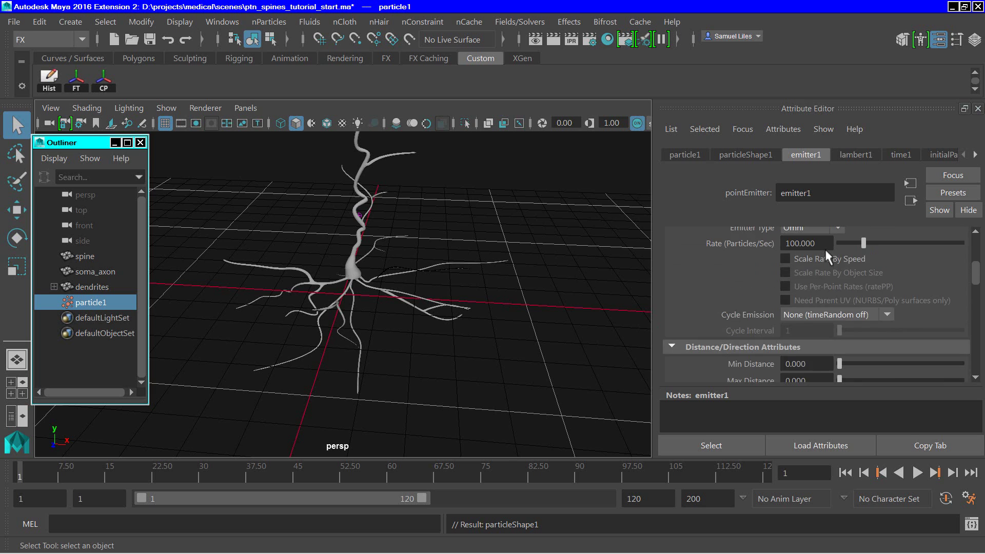
pyautogui.scroll(3, 834, 257)
pyautogui.scroll(-4, 833, 264)
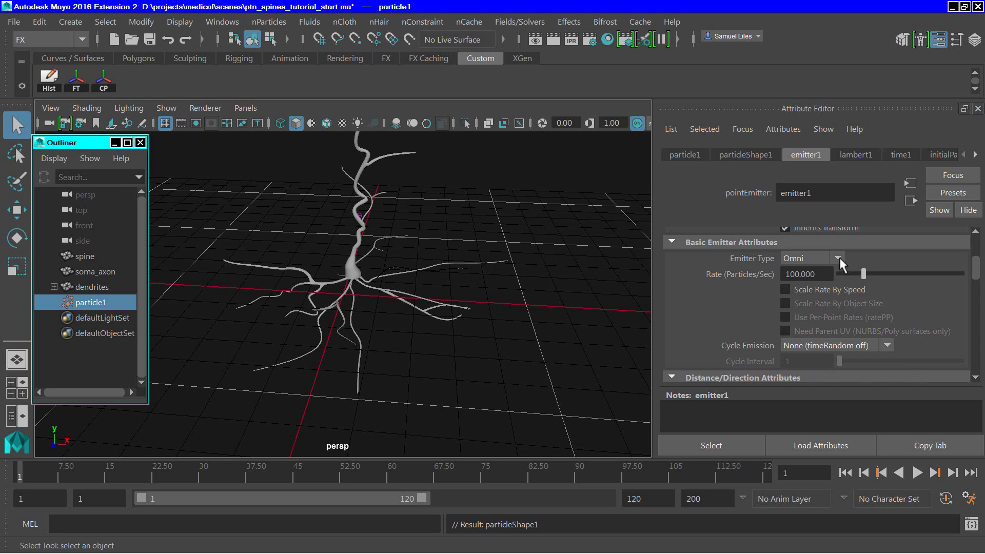
pyautogui.click(839, 257)
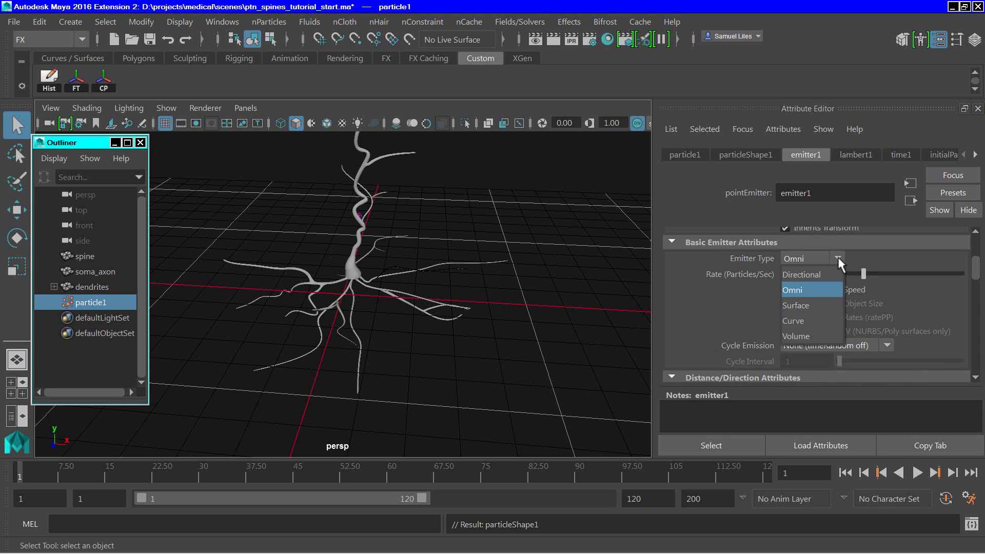
pyautogui.click(802, 306)
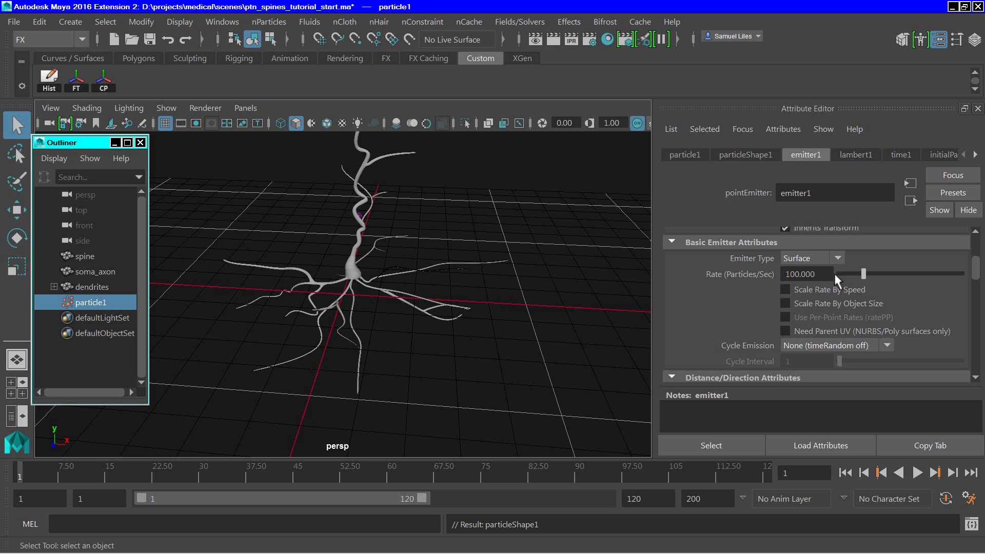
pyautogui.moveTo(827, 274); pyautogui.dragTo(783, 275)
pyautogui.write('3000')
pyautogui.press('Return')
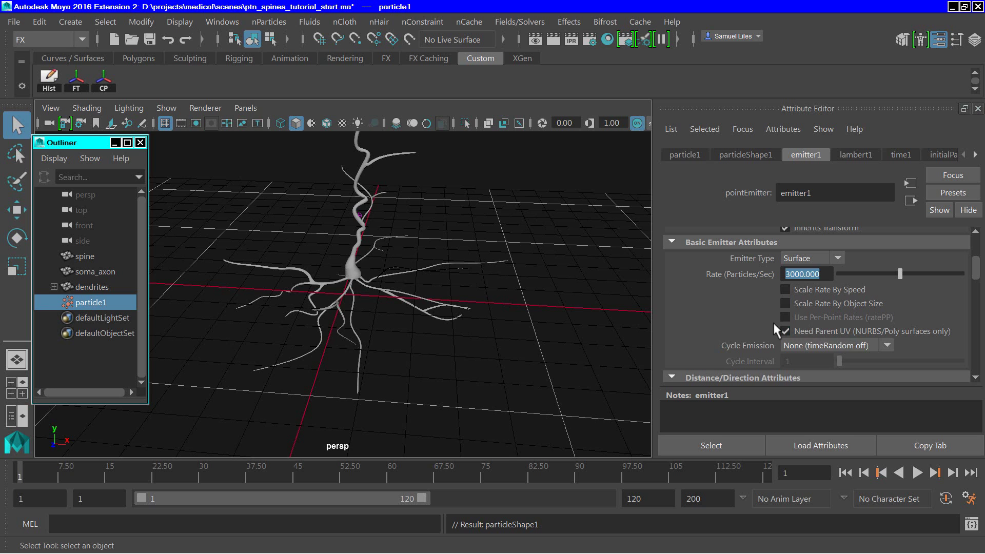
# Set the emission speed to 0 and select particleShape1's Max Count value for editing
pyautogui.scroll(-6, 789, 318)
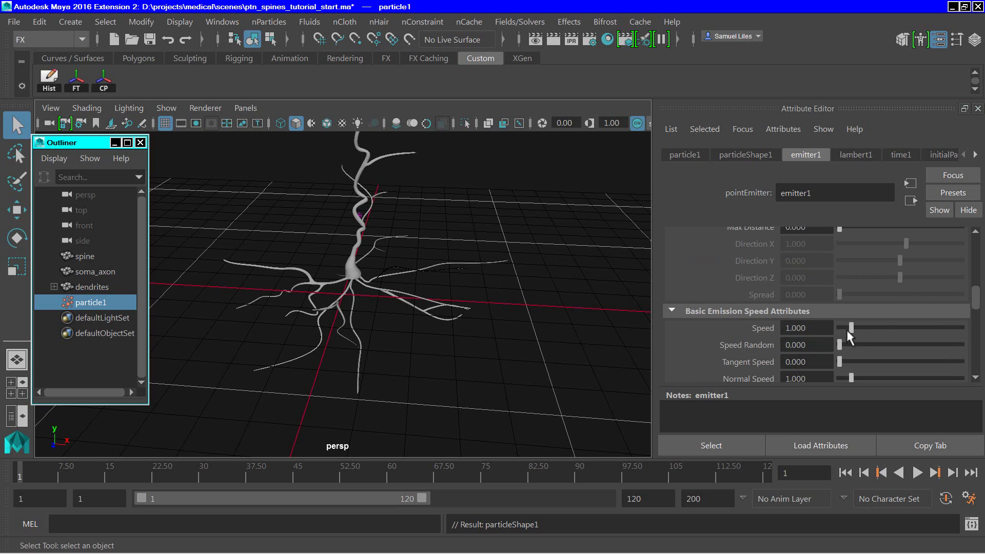
pyautogui.moveTo(850, 327); pyautogui.dragTo(837, 328)
pyautogui.click(749, 155)
pyautogui.scroll(3, 857, 241)
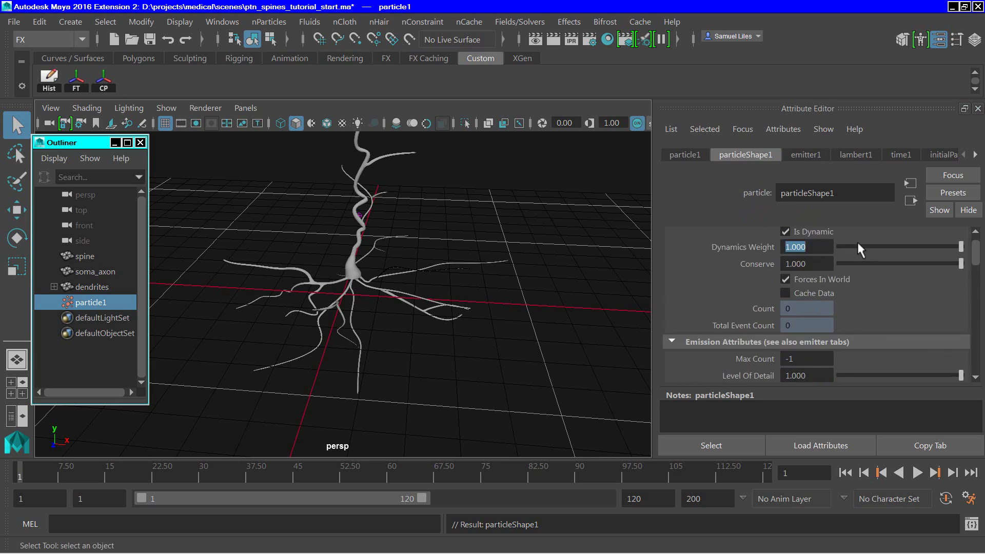
pyautogui.scroll(-2, 801, 300)
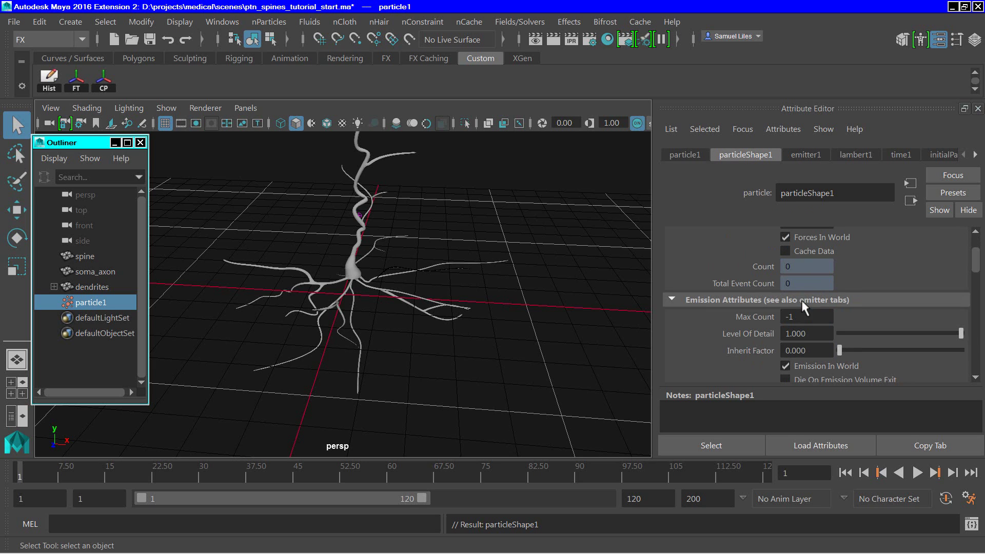
pyautogui.doubleClick(800, 317)
# Set Max Count to 2500, then play back the emission in wireframe under the Animation menu set
pyautogui.write('2500')
pyautogui.press('Return')
pyautogui.press('F2')
pyautogui.press('4')
pyautogui.click(916, 472)
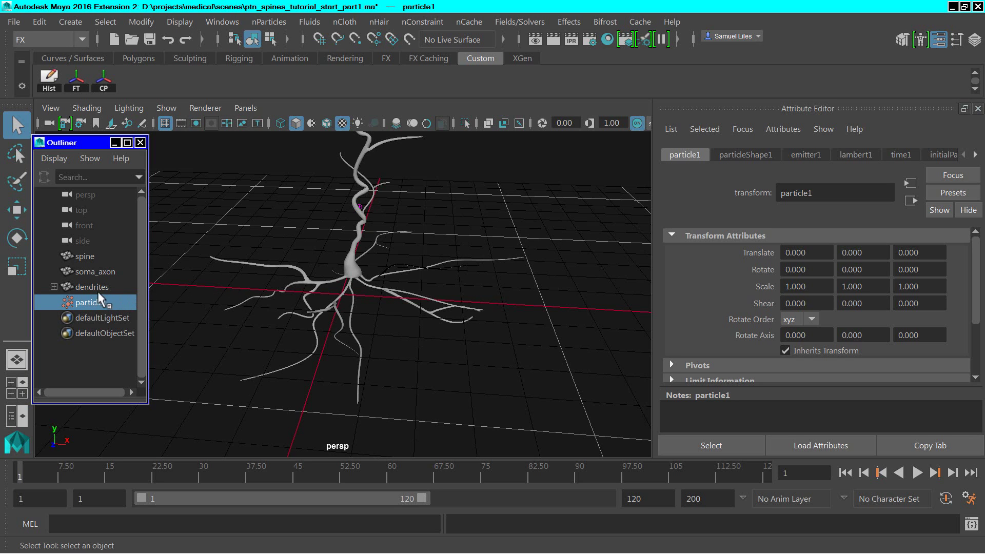
# Select spine and particle1 and create an Instancer placing spine copies on the particles
pyautogui.click(85, 256)
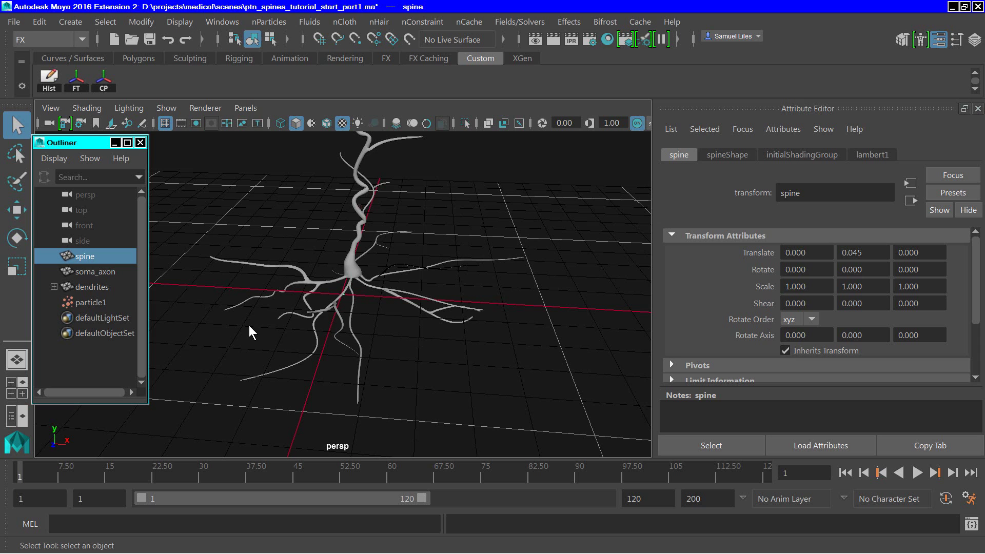
pyautogui.press('f')
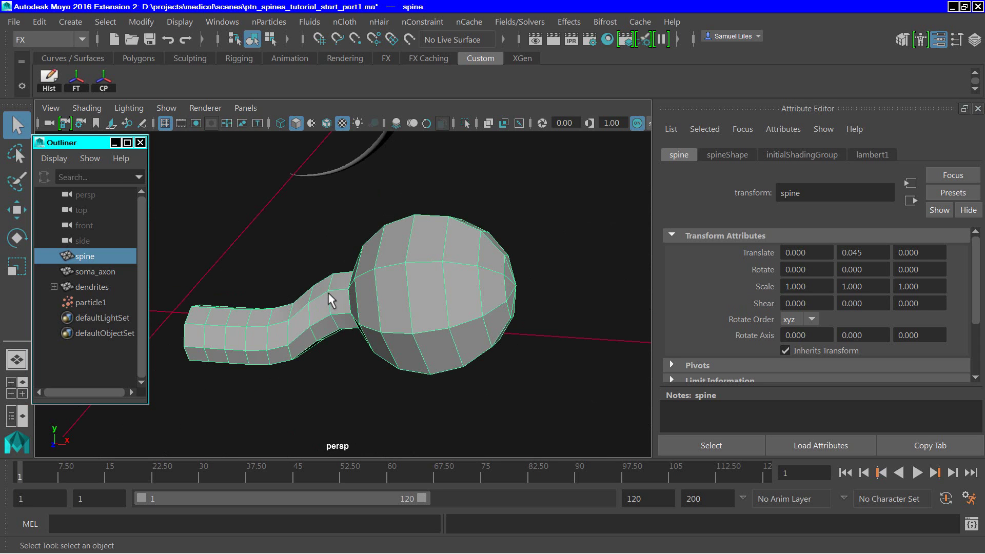
pyautogui.scroll(-5, 347, 301)
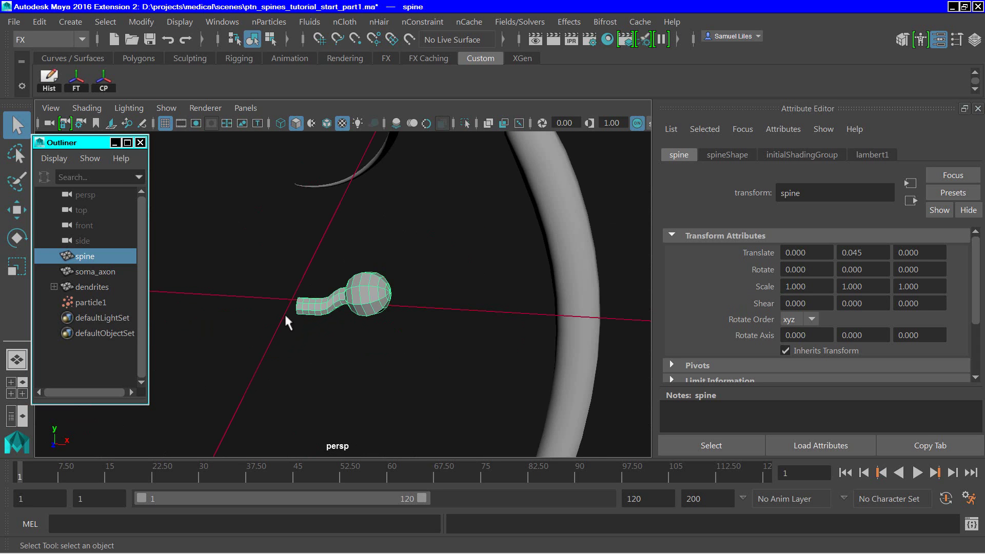
pyautogui.scroll(-10, 338, 311)
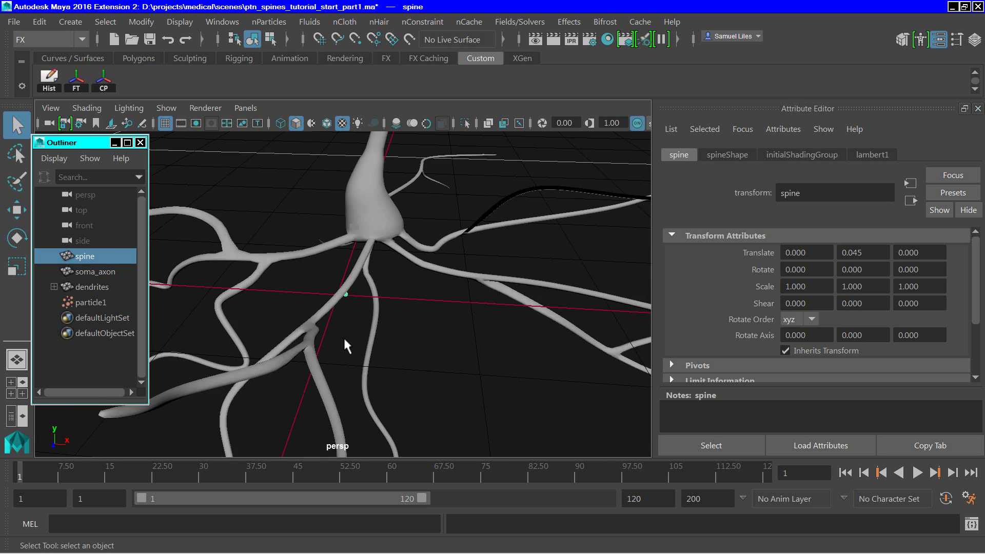
pyautogui.scroll(-3, 346, 340)
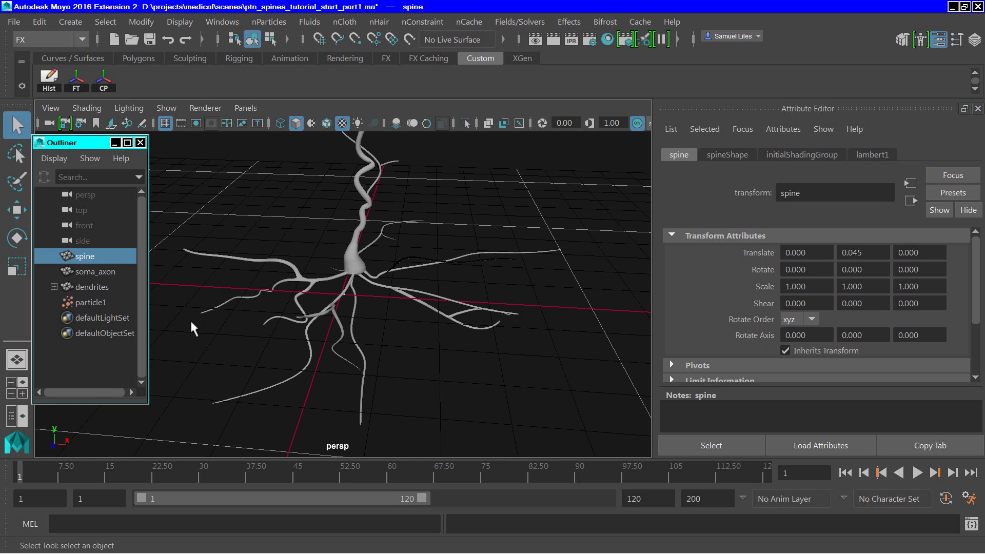
pyautogui.keyDown('ctrl'); pyautogui.click(91, 303); pyautogui.keyUp('ctrl')
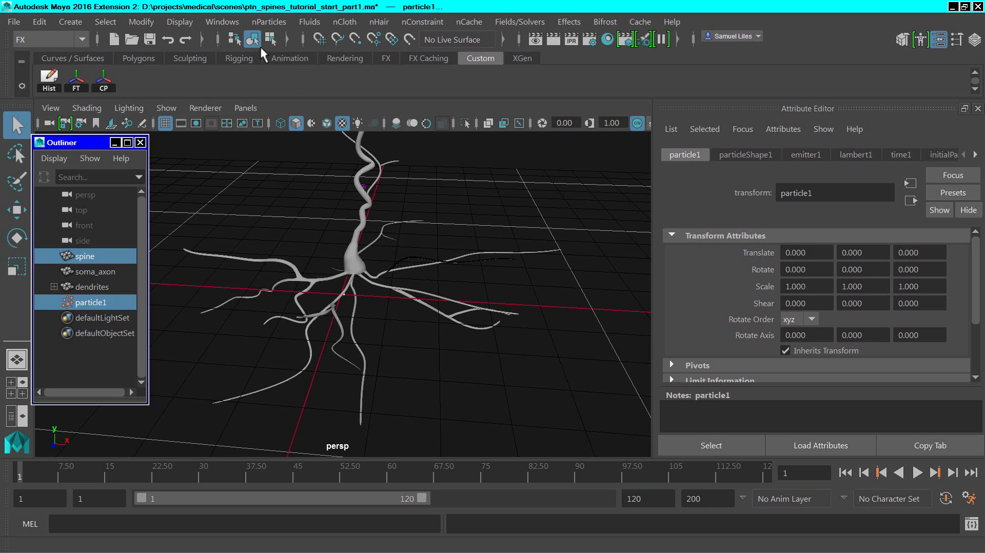
pyautogui.click(268, 23)
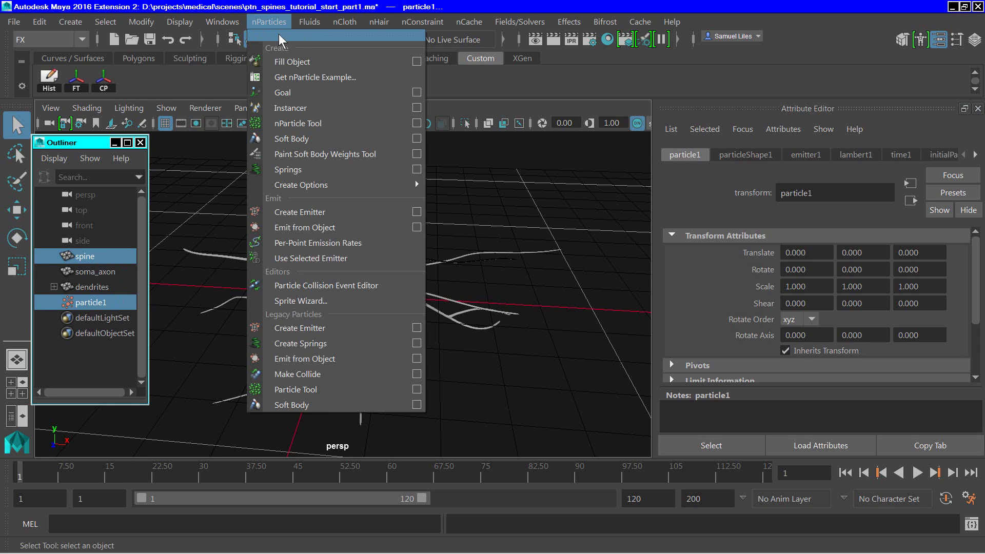
pyautogui.click(306, 108)
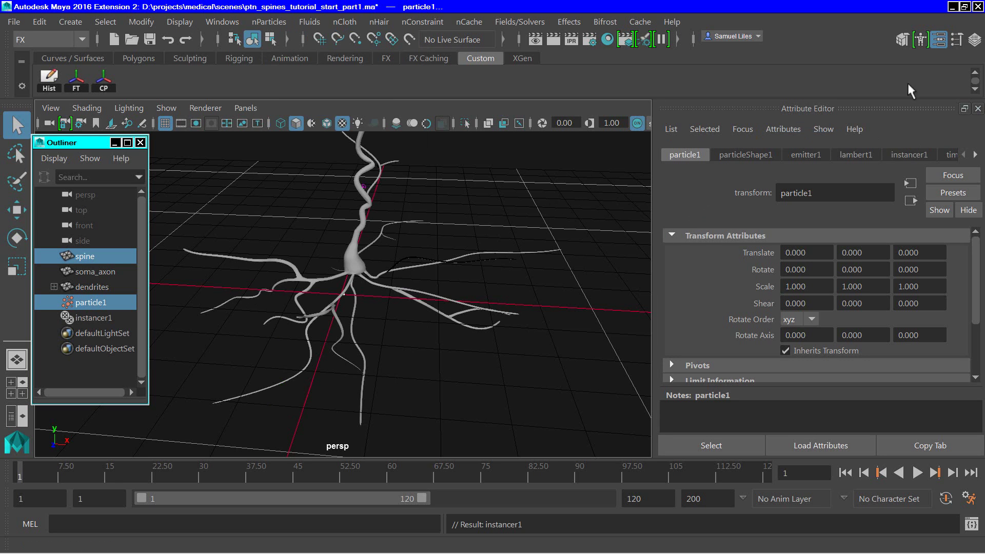
# Play the simulation to watch spine copies populate the dendrites, then stop playback
pyautogui.hotkey('alt', 'v')
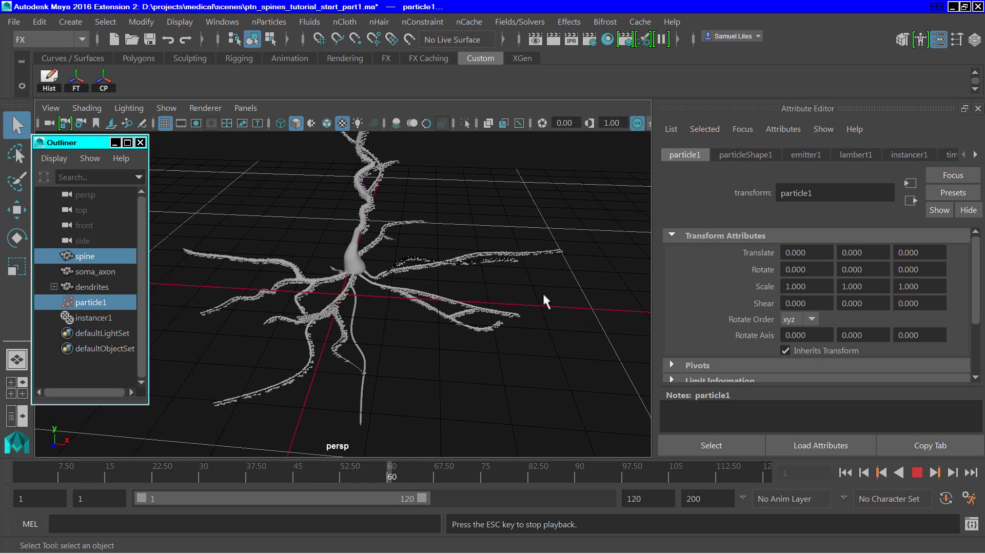
pyautogui.scroll(5, 535, 303)
pyautogui.scroll(4, 519, 307)
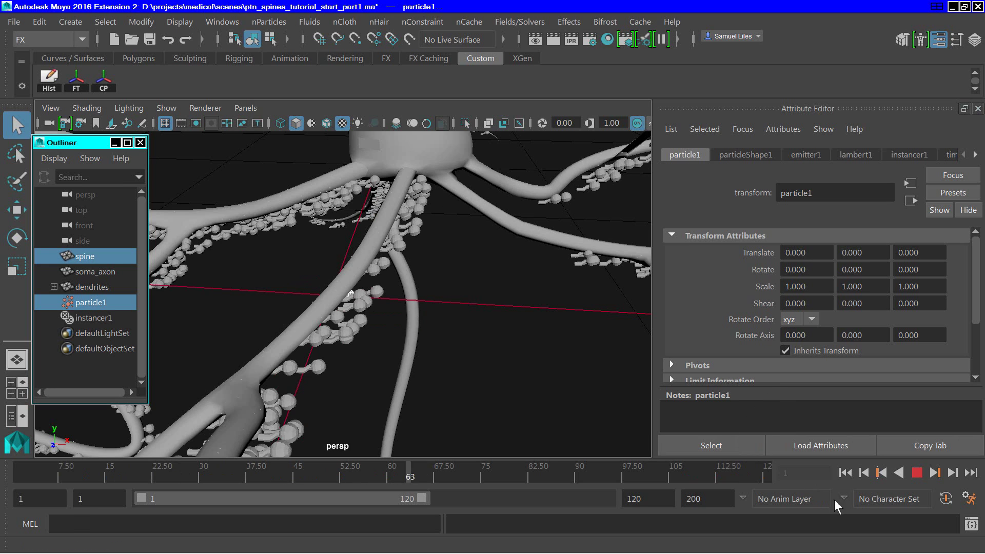
pyautogui.click(916, 473)
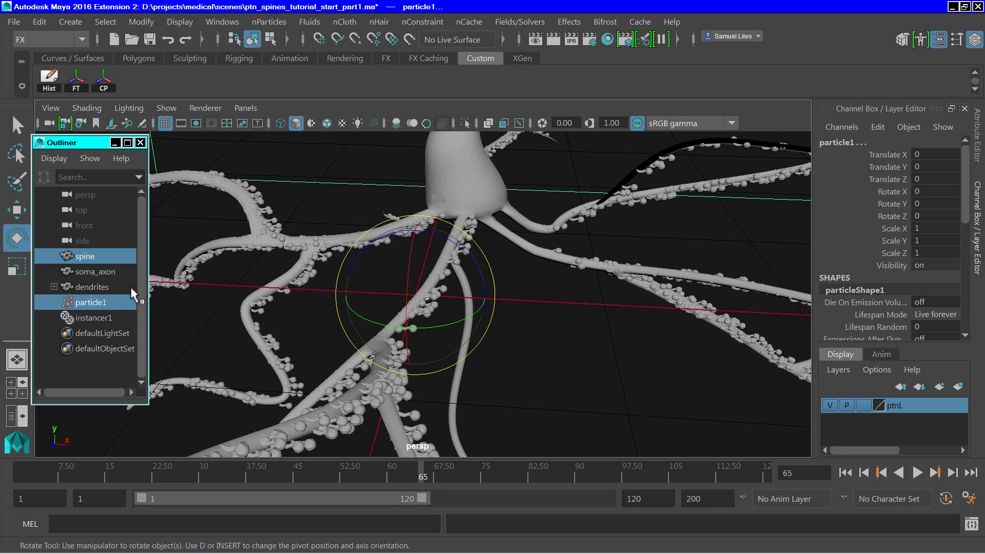
# Make the dendrites mesh the goal for particle1
pyautogui.click(90, 299)
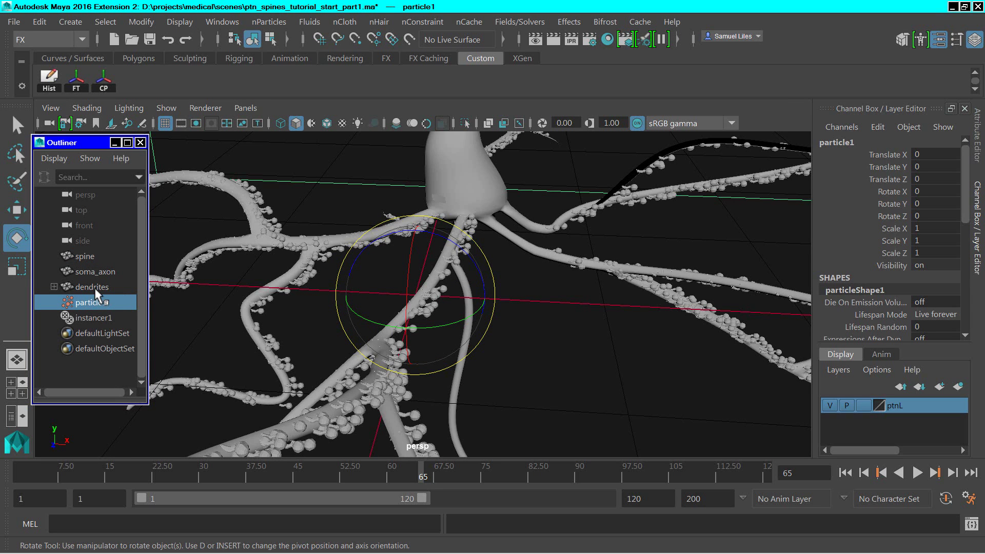
pyautogui.keyDown('ctrl'); pyautogui.click(94, 287); pyautogui.keyUp('ctrl')
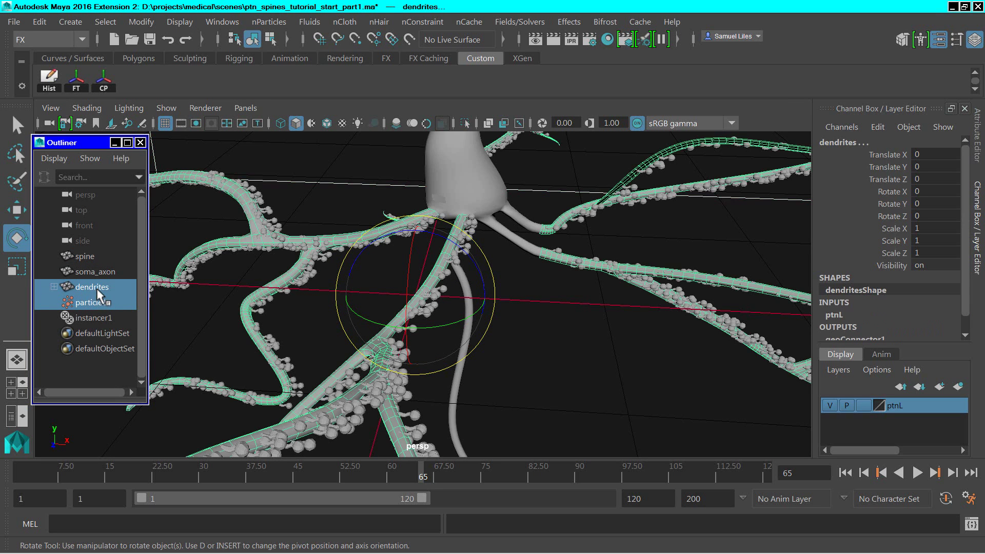
pyautogui.click(263, 24)
pyautogui.click(288, 92)
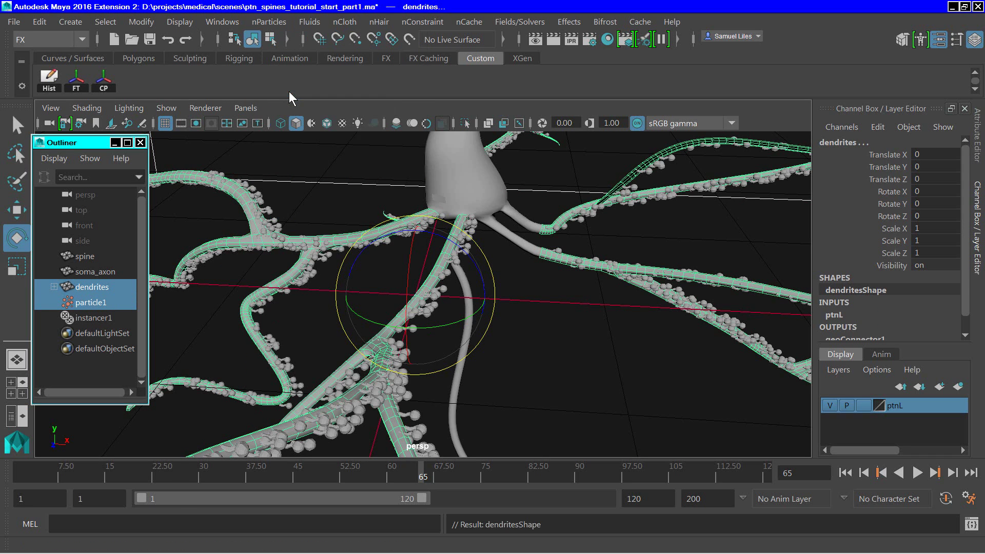
# Raise the dendritesShape goal weight to 1.000 and create Goal World Normal 0 PP
pyautogui.hotkey('ctrl', 'a')
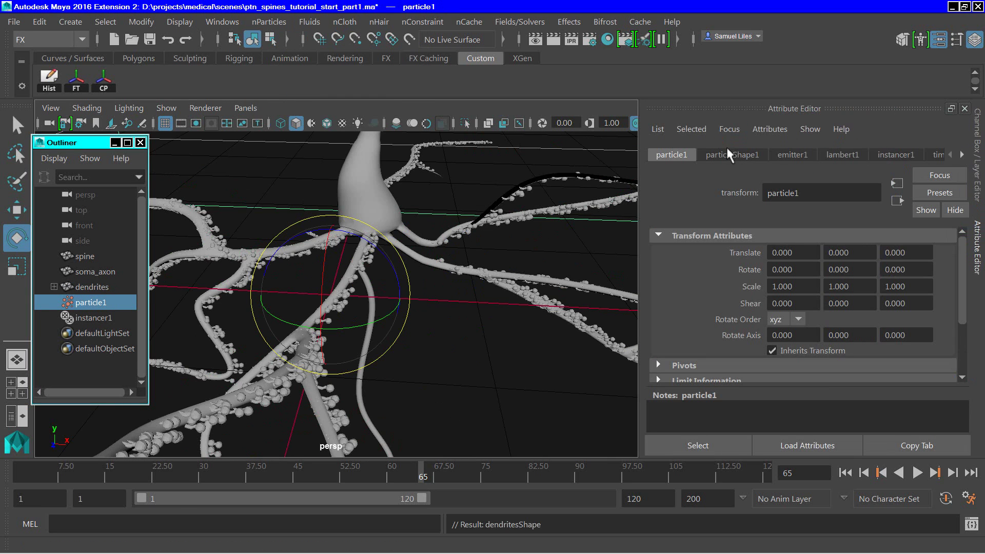
pyautogui.click(732, 152)
pyautogui.scroll(5, 796, 221)
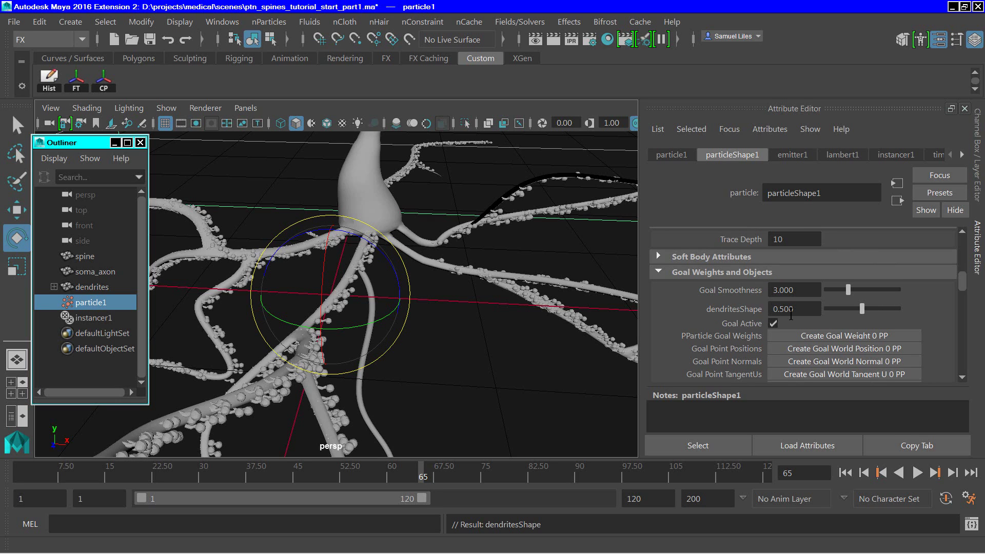
pyautogui.moveTo(865, 308); pyautogui.dragTo(921, 306)
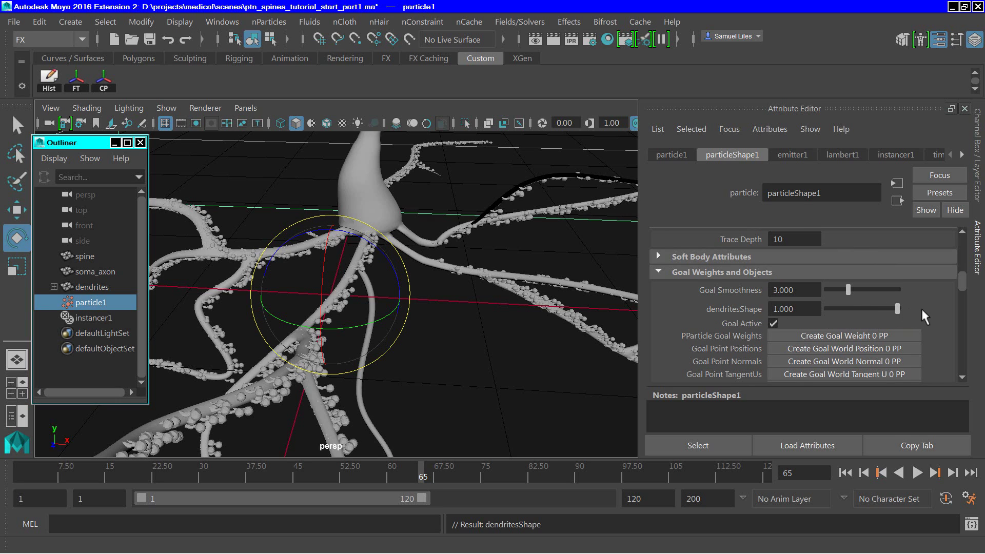
pyautogui.click(826, 359)
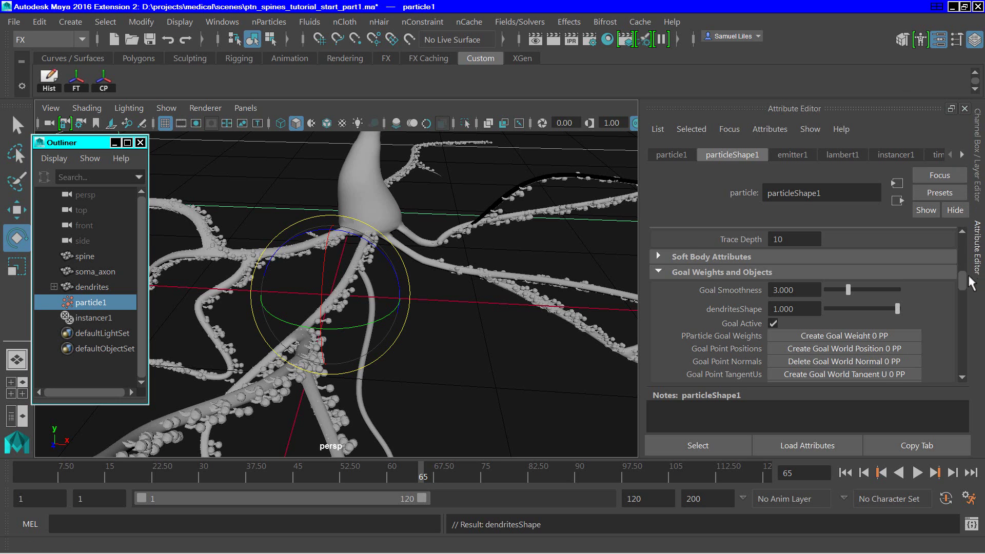
# Add goalU, goalV, parentU and parentV from the General particle attribute dialog
pyautogui.moveTo(959, 272); pyautogui.dragTo(963, 342)
pyautogui.click(700, 341)
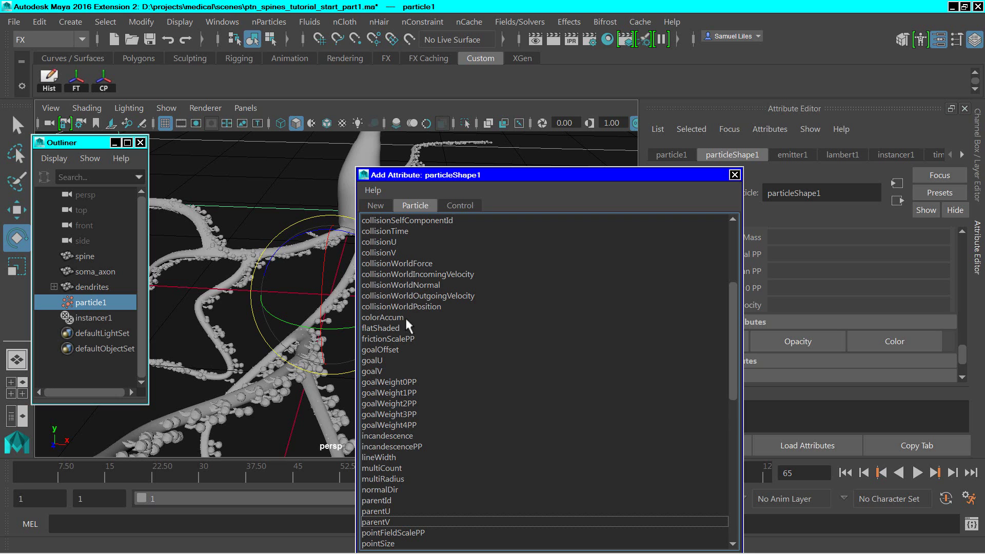
pyautogui.moveTo(380, 358); pyautogui.dragTo(384, 369)
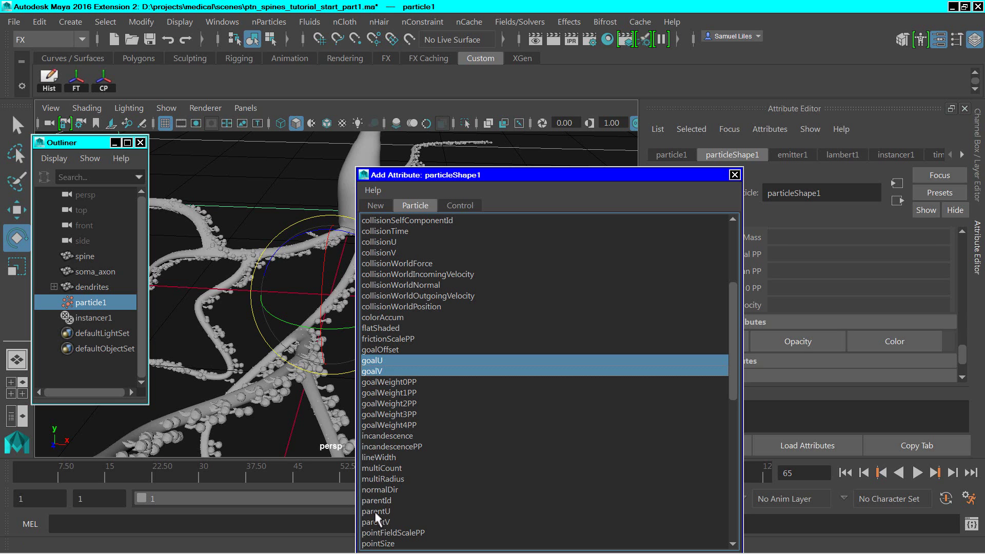
pyautogui.keyDown('ctrl'); pyautogui.moveTo(373, 510); pyautogui.dragTo(375, 522); pyautogui.keyUp('ctrl')
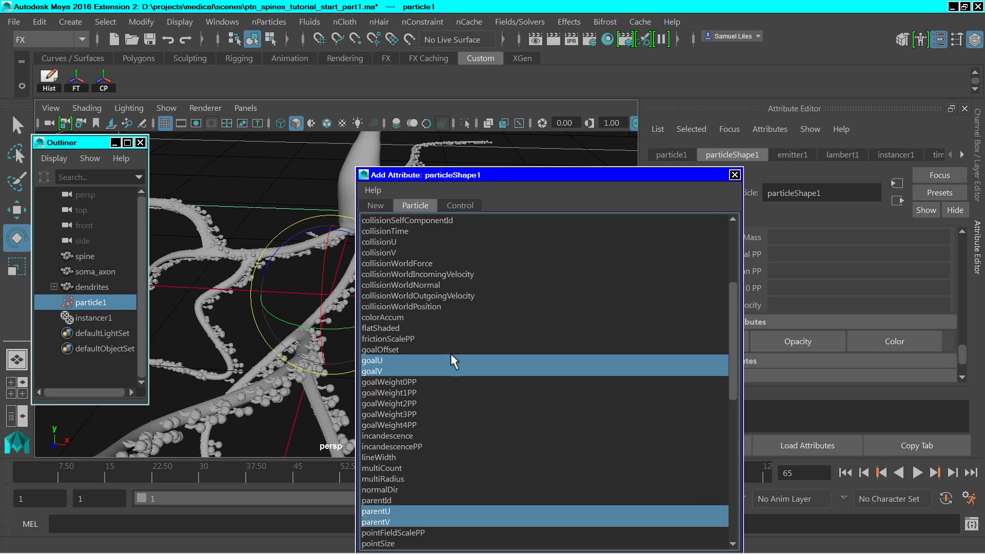
pyautogui.moveTo(510, 177); pyautogui.dragTo(513, 17)
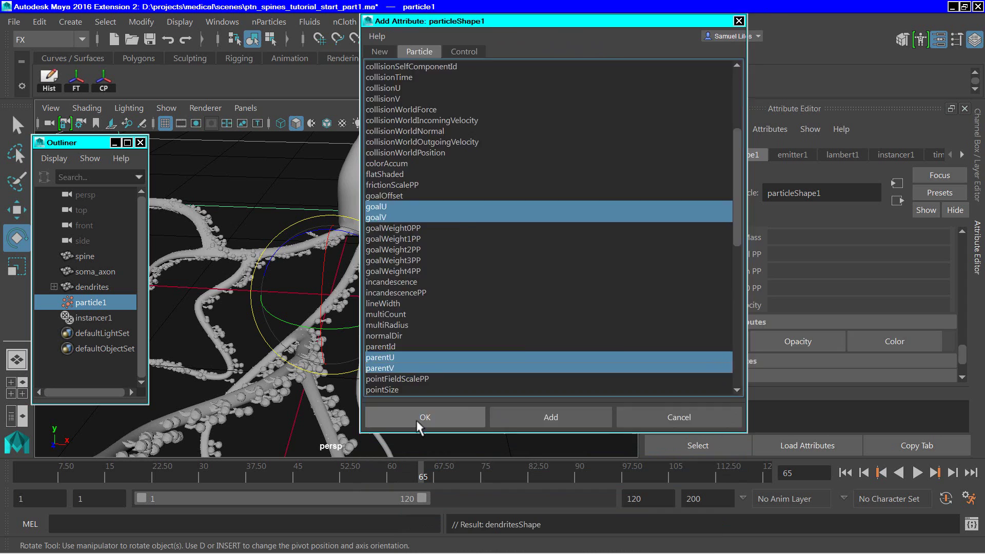
pyautogui.click(417, 420)
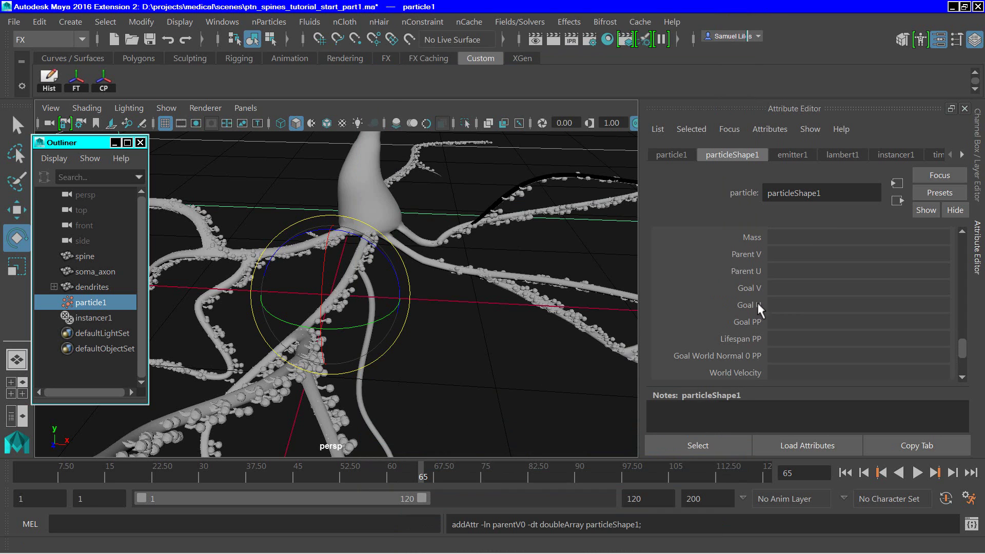
# Create a Parent V creation expression reading 'goalV = parentV; goalU = parentU;'
pyautogui.rightClick(780, 252)
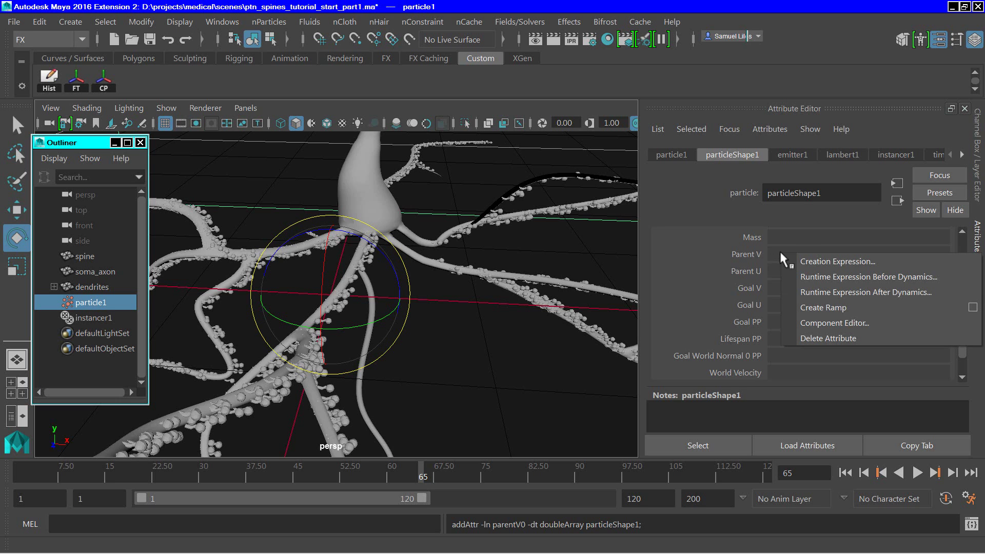
pyautogui.click(810, 258)
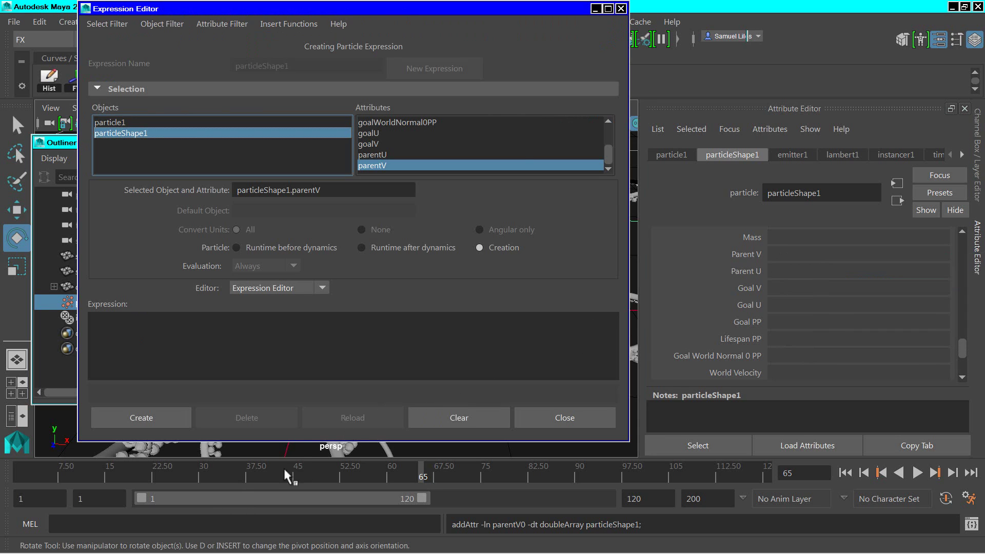
pyautogui.press('super+Up')
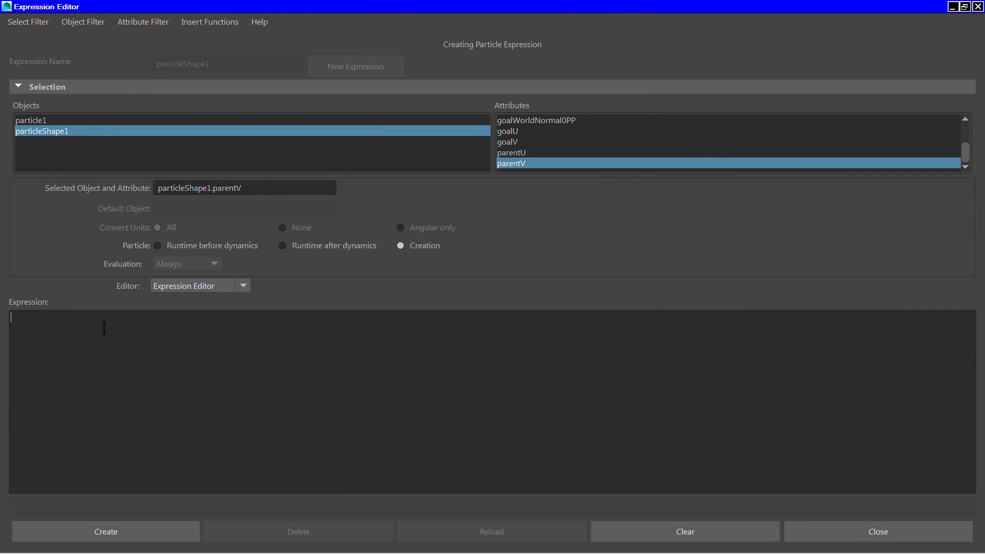
pyautogui.click(101, 327)
pyautogui.write('goalV = parentV;')
pyautogui.keyDown('ctrl'); pyautogui.scroll(3, 206, 377); pyautogui.keyUp('ctrl')
pyautogui.press('Return')
pyautogui.write('goalU = parent')
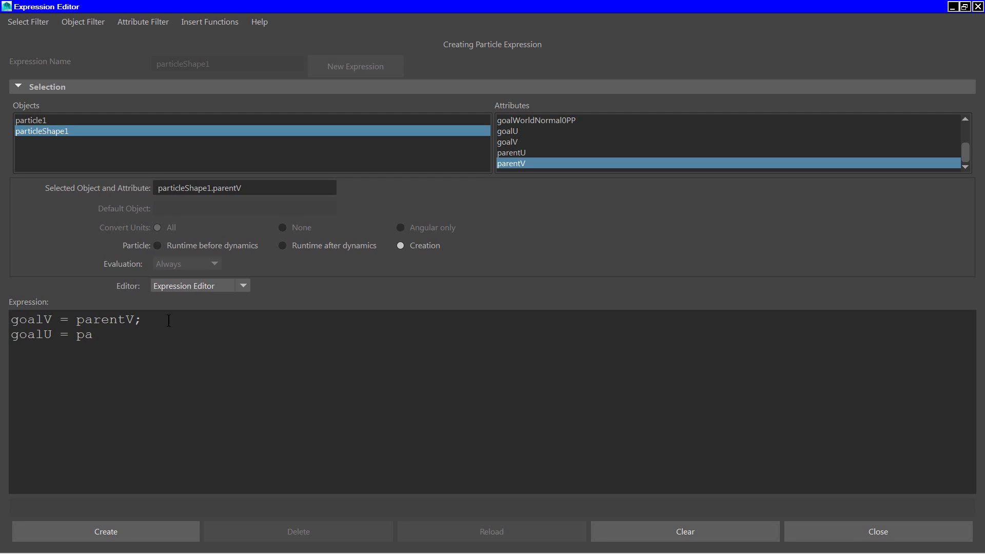
pyautogui.write('U;')
pyautogui.click(106, 532)
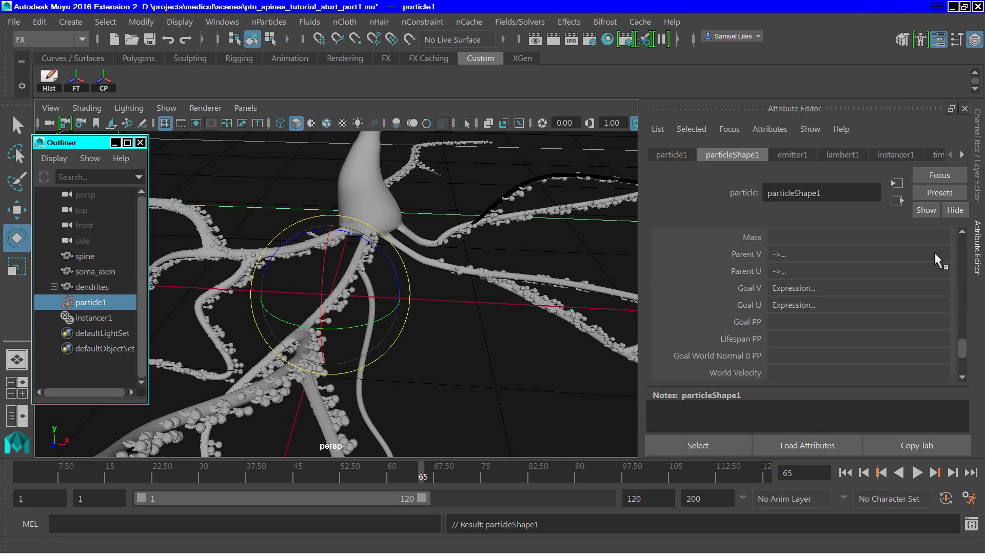
# Choose goalWorldNormal0PP in particleShape1's Instancer Aim Direction dropdown
pyautogui.moveTo(957, 346); pyautogui.dragTo(958, 293)
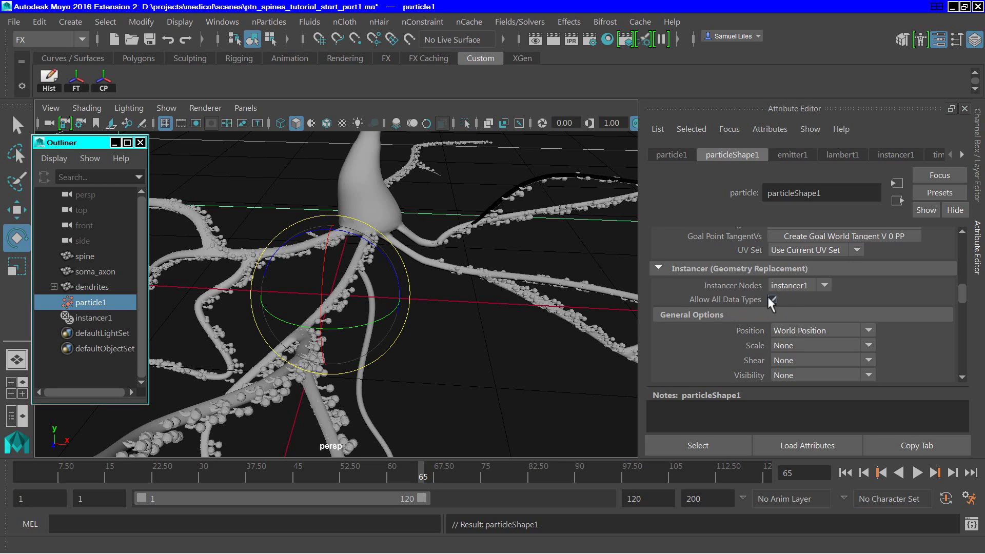
pyautogui.scroll(-2, 815, 340)
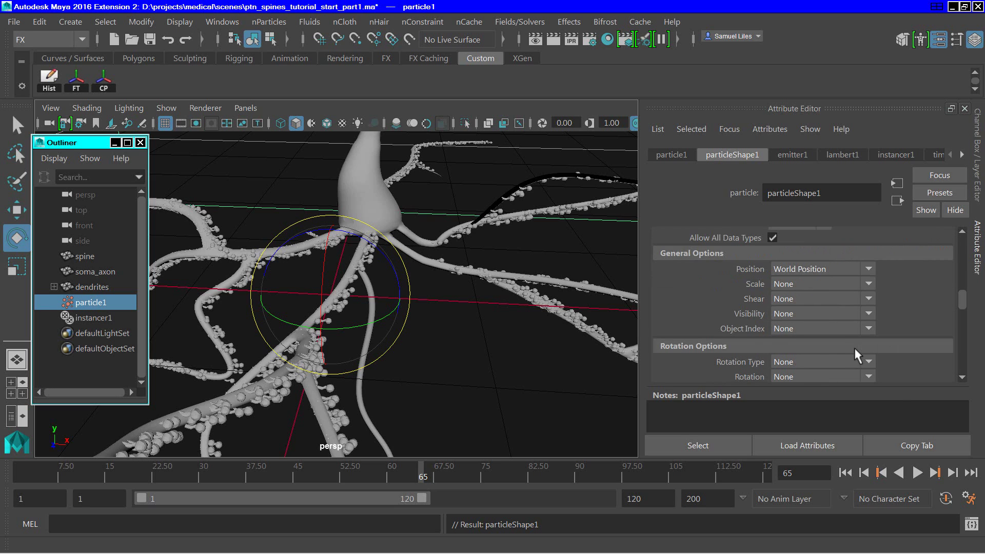
pyautogui.scroll(-2, 848, 352)
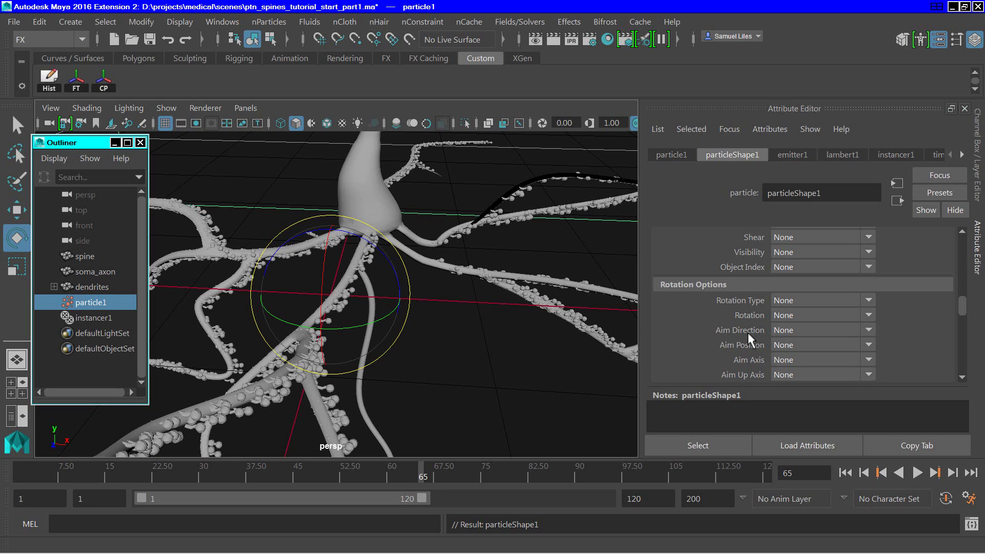
pyautogui.click(792, 332)
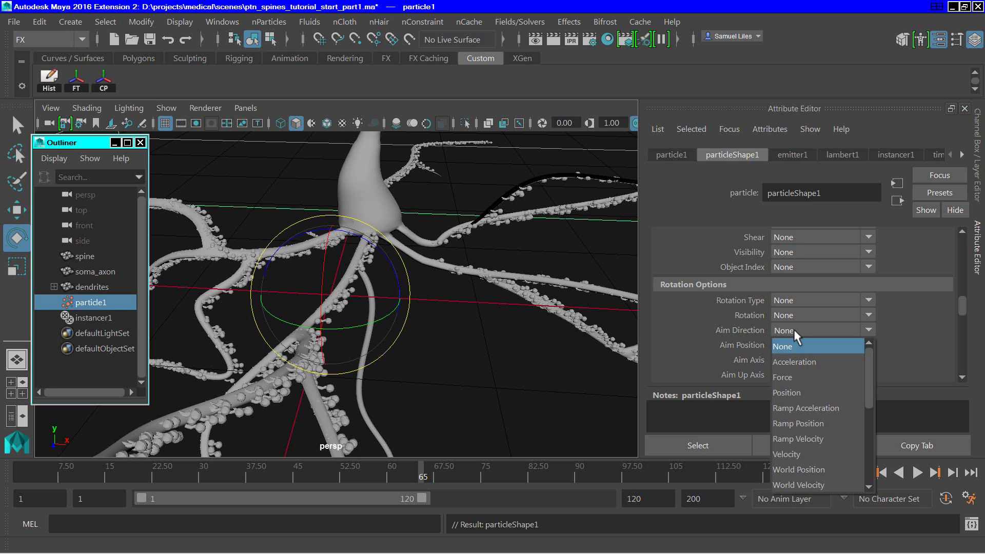
pyautogui.scroll(-3, 794, 399)
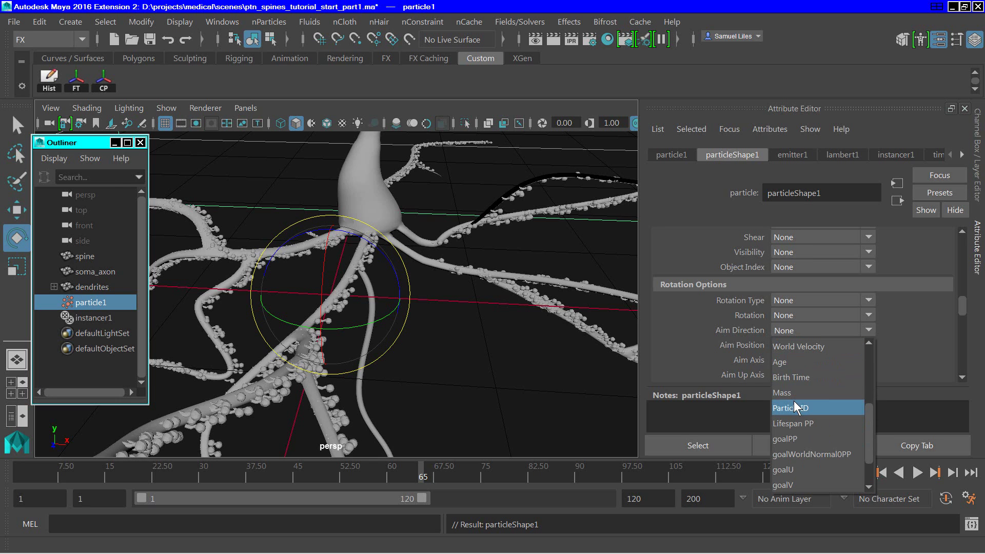
pyautogui.scroll(-1, 794, 401)
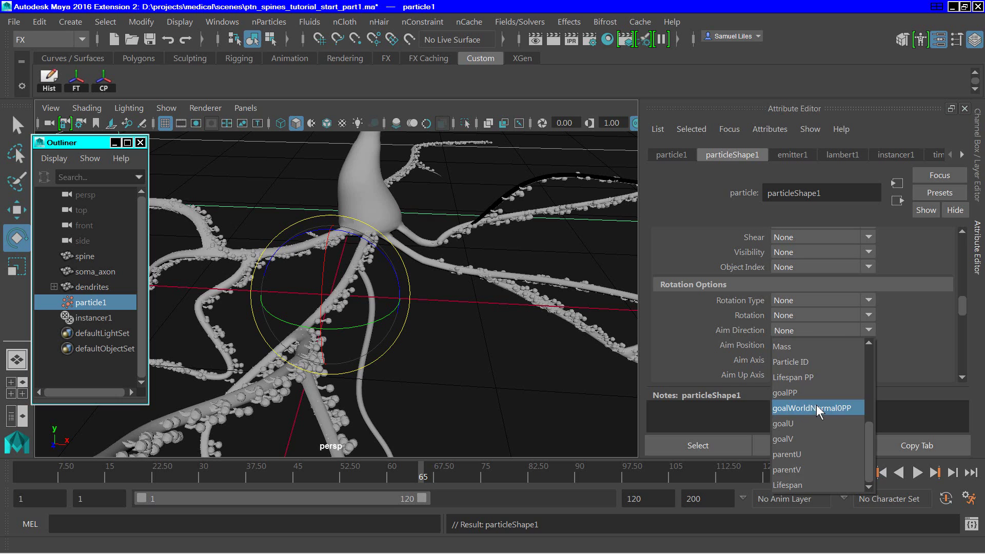
pyautogui.click(817, 408)
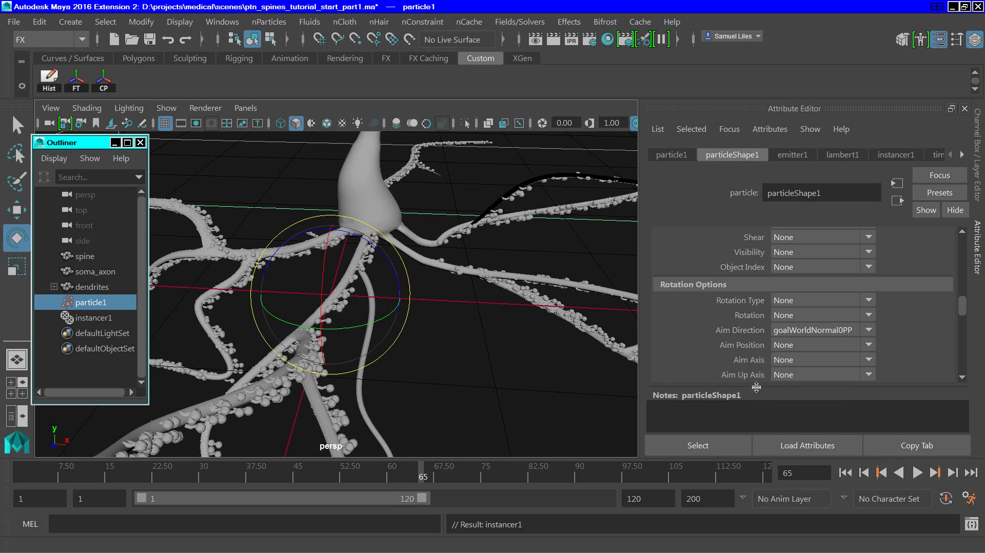
# Replay the spine simulation from frame 1 and pause it at frame 103 to inspect the spines
pyautogui.click(846, 472)
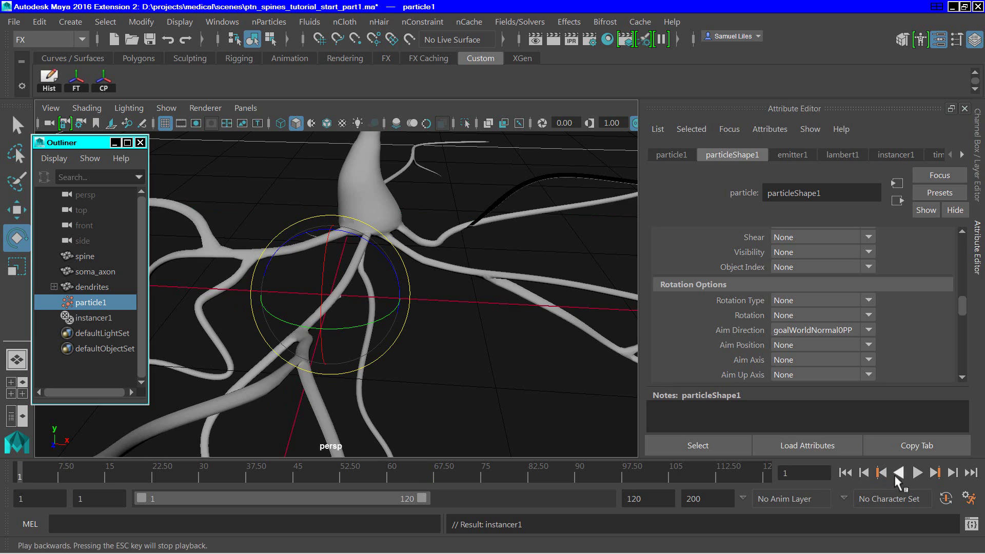
pyautogui.click(915, 473)
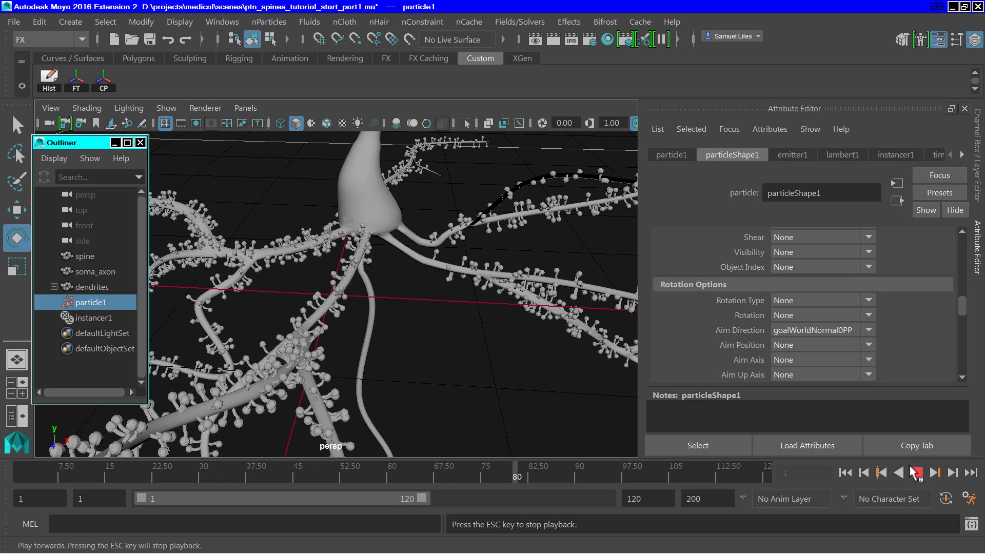
pyautogui.click(915, 473)
pyautogui.press('e')
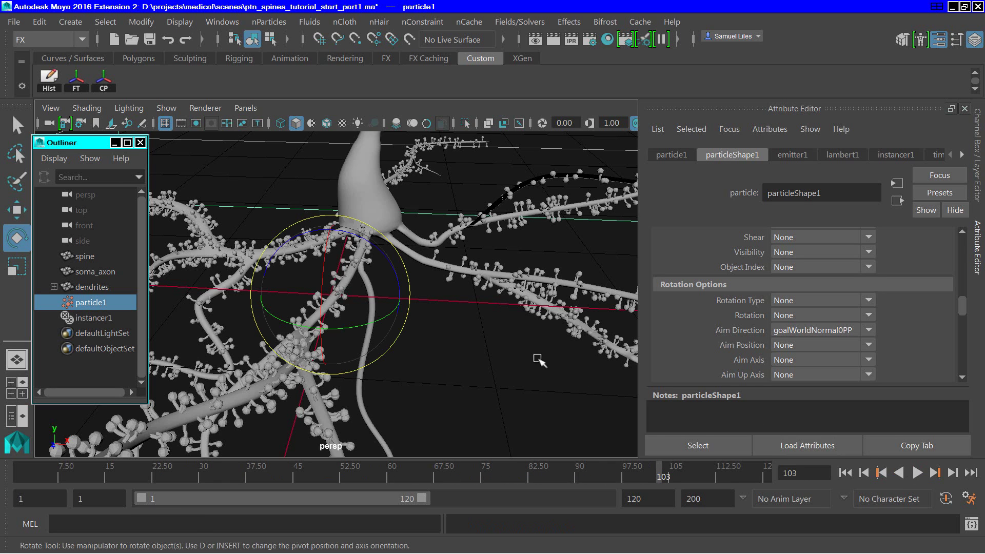
pyautogui.click(402, 359)
pyautogui.keyDown('alt'); pyautogui.moveTo(372, 359); pyautogui.dragTo(521, 391, button='right'); pyautogui.keyUp('alt')
pyautogui.keyDown('alt'); pyautogui.moveTo(520, 391); pyautogui.dragTo(371, 374); pyautogui.keyUp('alt')
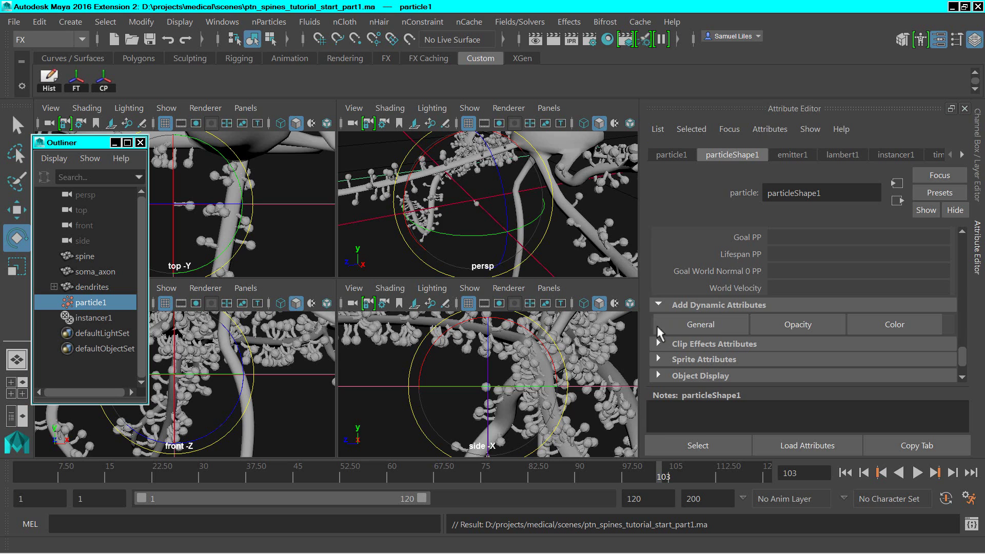
# Define a new per-particle float attribute named scalePP without an initial state attribute
pyautogui.click(704, 323)
pyautogui.click(376, 205)
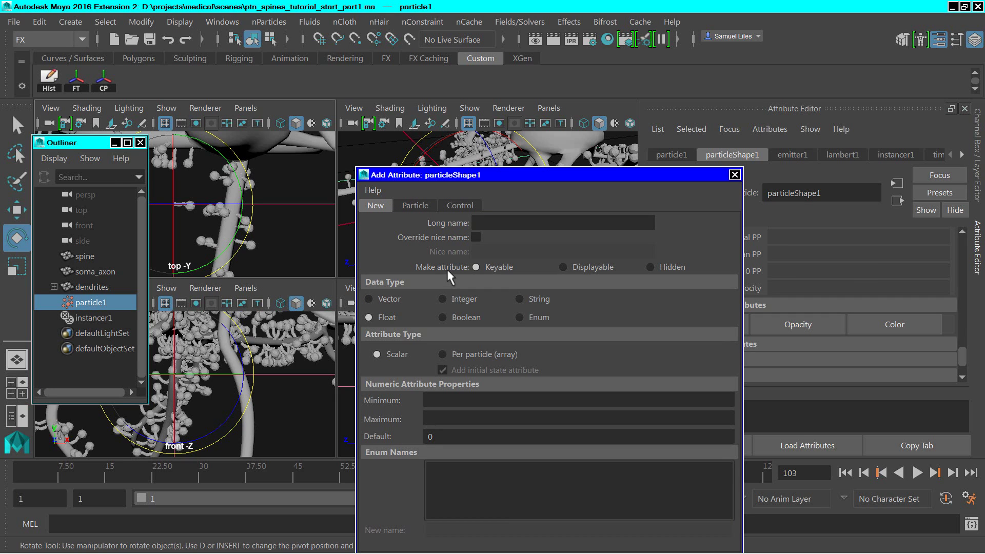
pyautogui.write('scalePP')
pyautogui.click(443, 354)
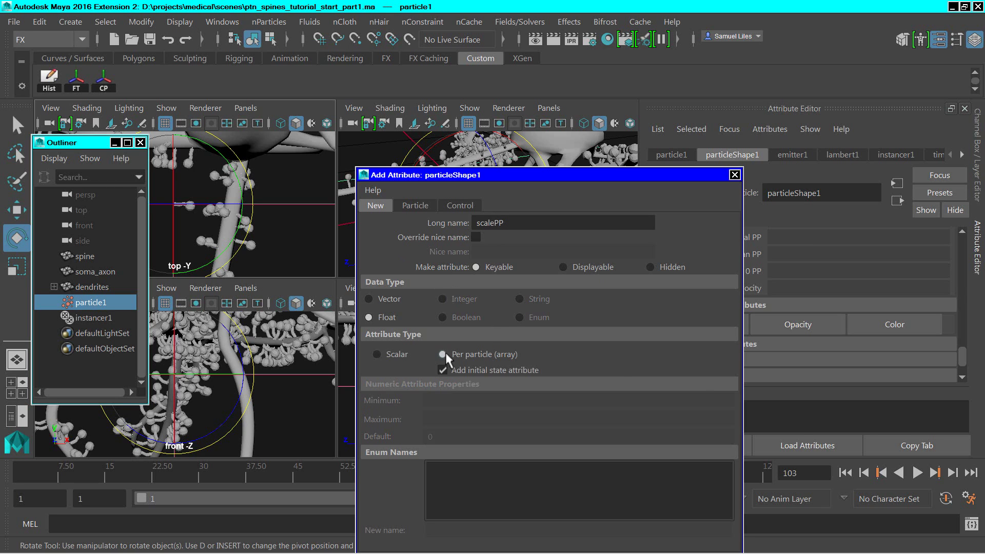
pyautogui.click(497, 367)
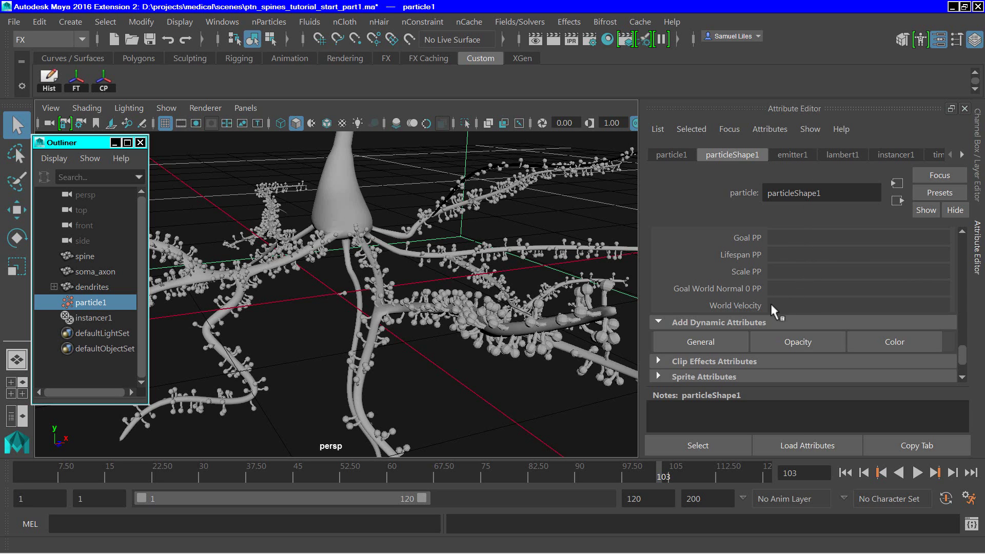
# Add a Scale PP creation expression: float $v = rand(.7,1.3); scalePP = <<$v, $v, $v>>
pyautogui.rightClick(779, 267)
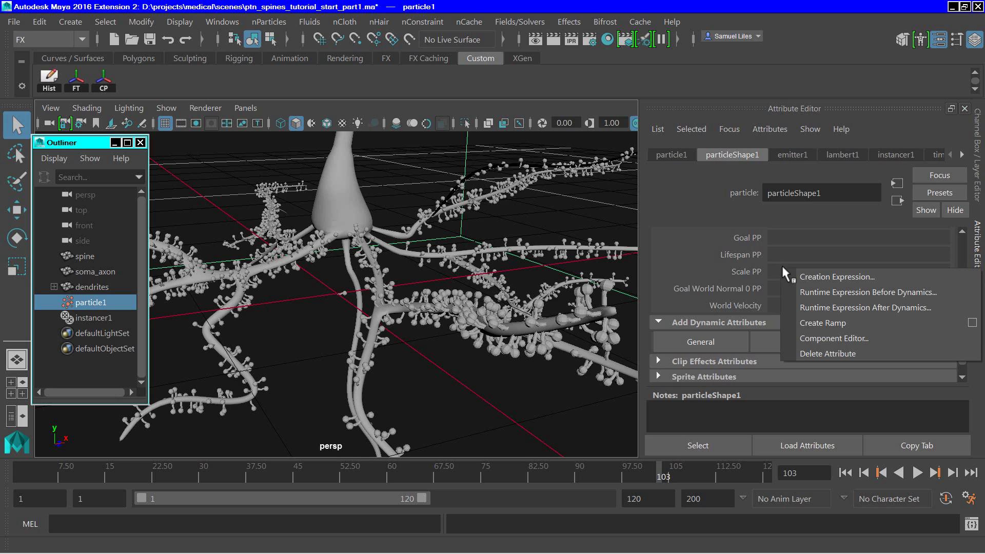
pyautogui.click(809, 279)
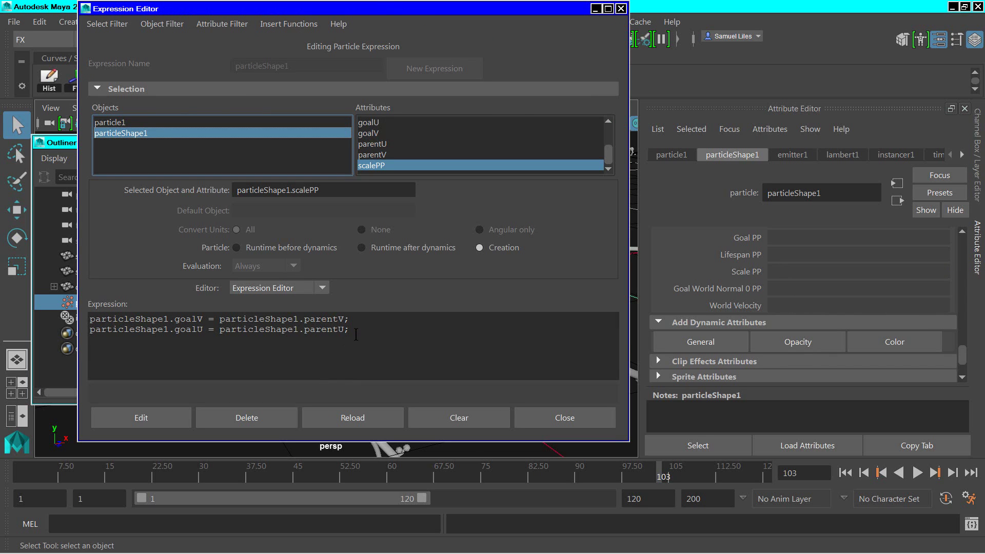
pyautogui.click(360, 332)
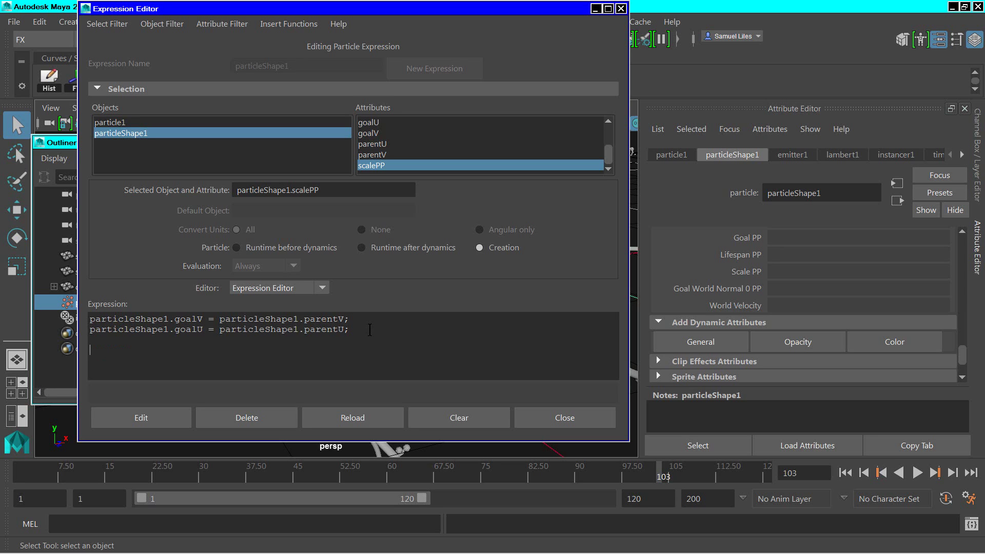
pyautogui.write('float')
pyautogui.write('calePP')
pyautogui.write('= <<$')
pyautogui.write('v, $v, $v>>;')
pyautogui.click(156, 420)
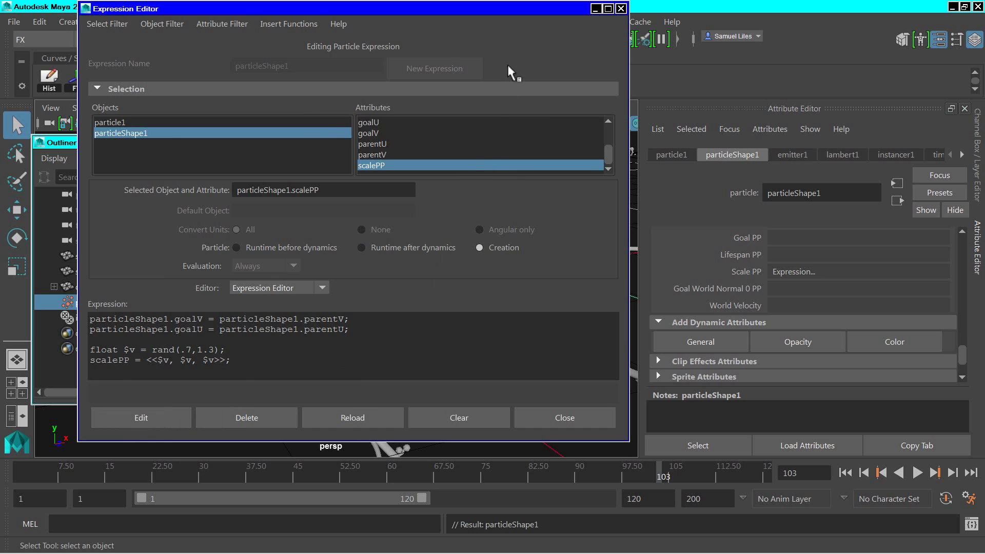
# Close the Expression Editor and set the instancer's Scale option to scalePP
pyautogui.click(621, 8)
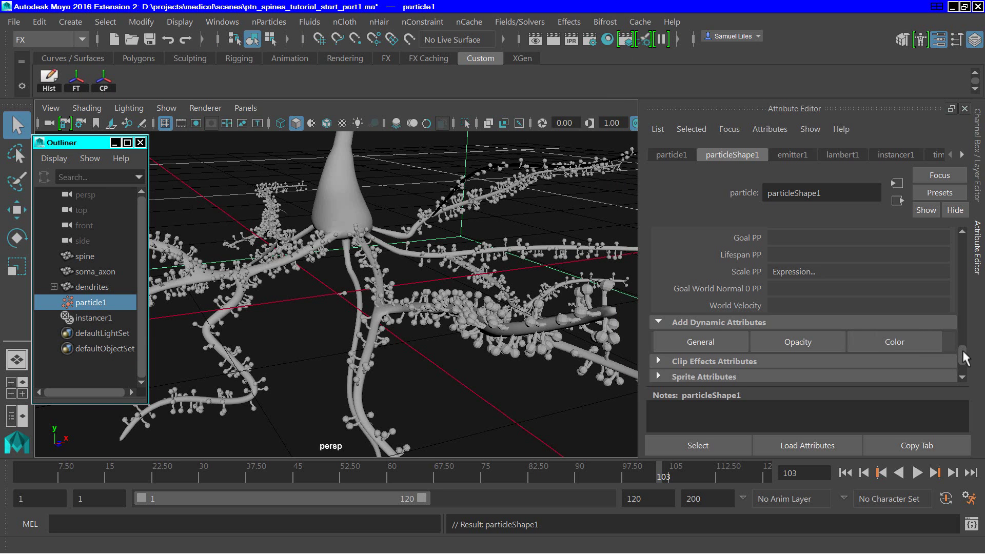
pyautogui.scroll(-2, 964, 349)
pyautogui.moveTo(965, 343)
pyautogui.mouseDown()
pyautogui.moveTo(958, 270)
pyautogui.moveTo(965, 291)
pyautogui.mouseUp()
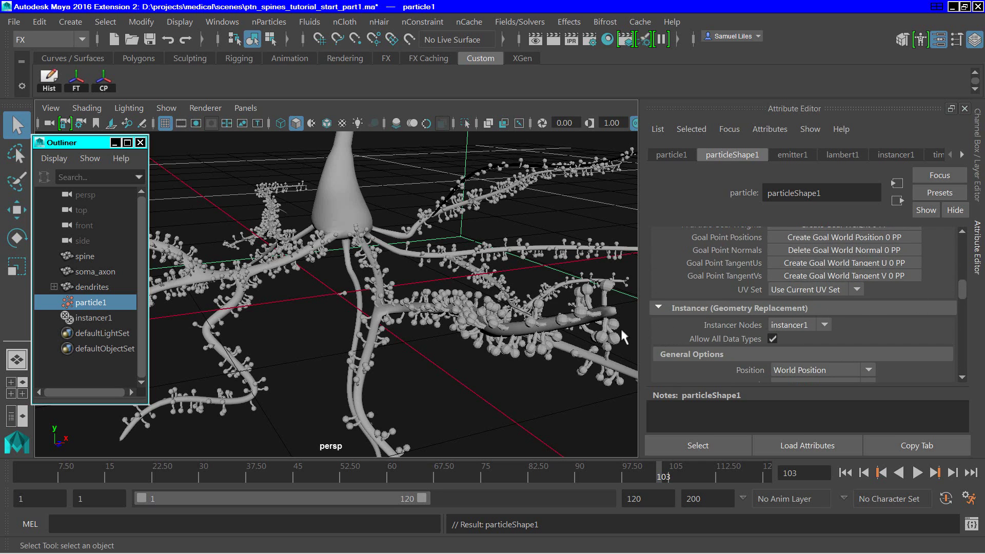
pyautogui.scroll(-2, 755, 357)
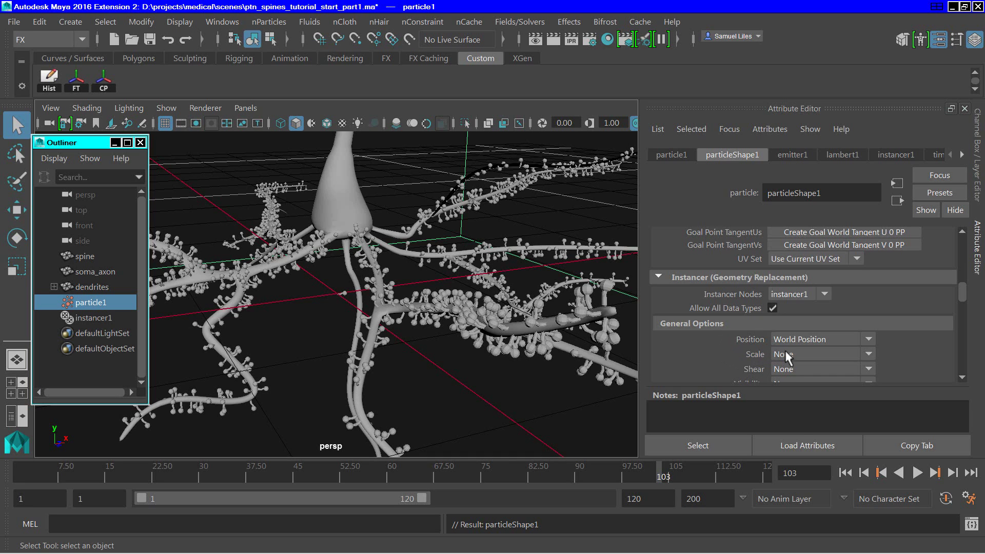
pyautogui.click(843, 354)
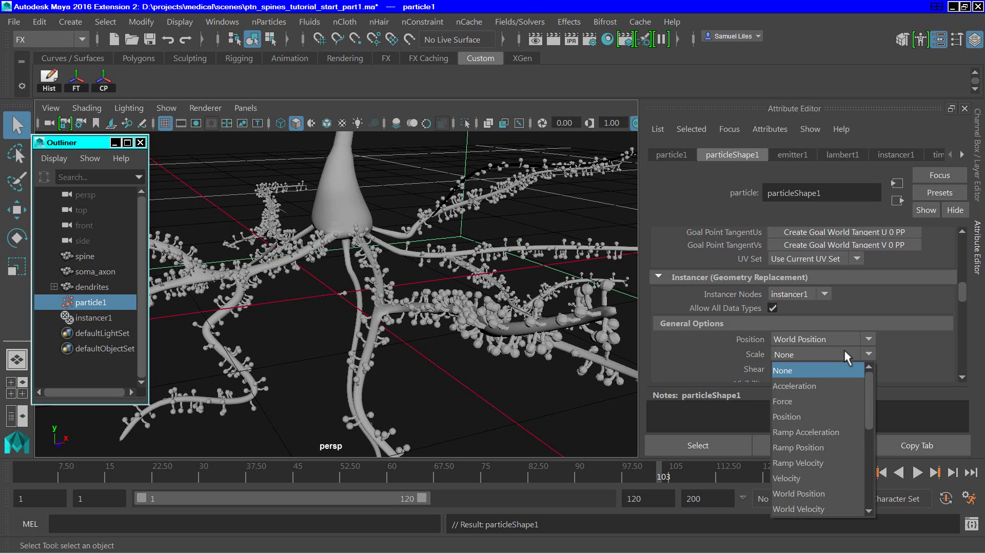
pyautogui.scroll(-2, 829, 394)
pyautogui.scroll(-3, 829, 393)
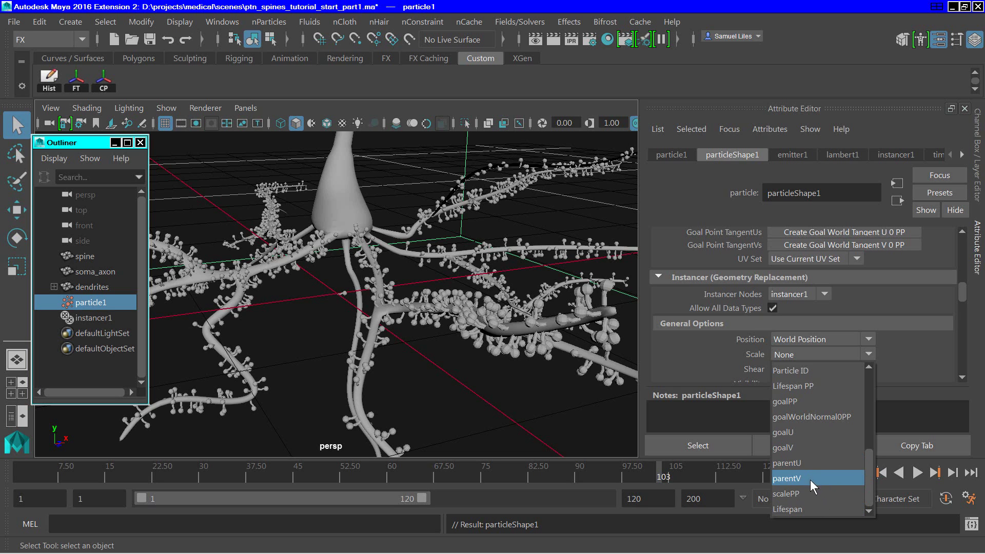
pyautogui.click(798, 493)
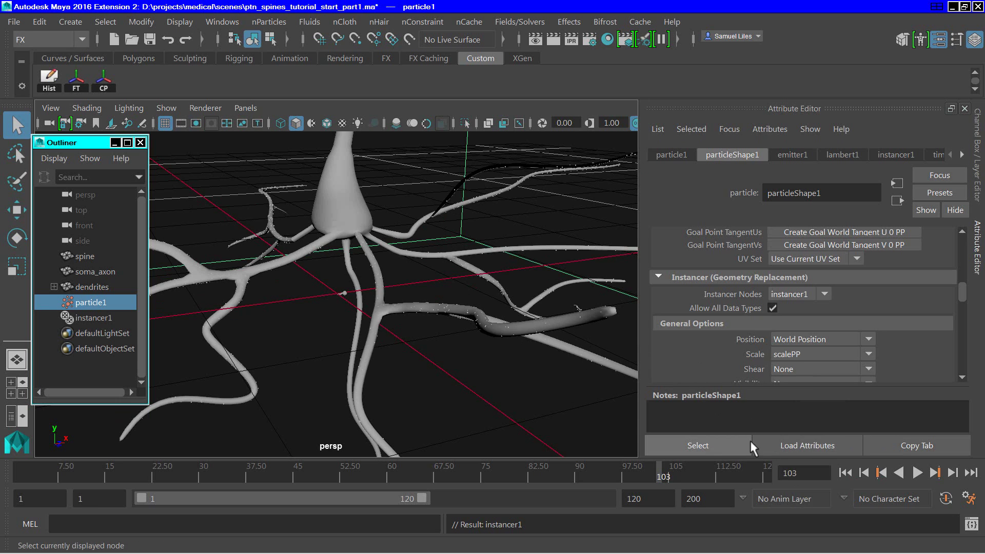
# Replay the animation from the start and pause at frame 54 to view the randomly sized spines
pyautogui.click(845, 472)
pyautogui.click(917, 473)
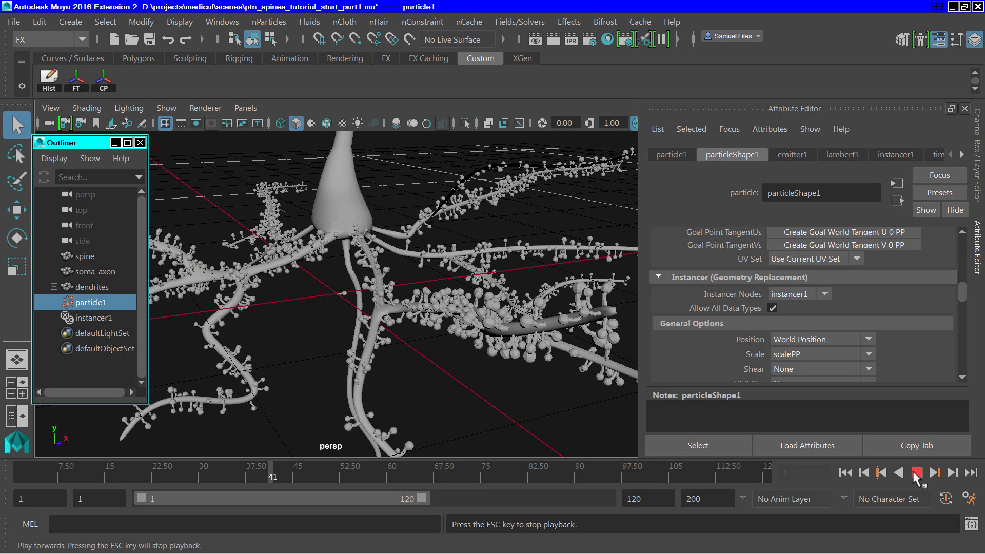
pyautogui.click(917, 473)
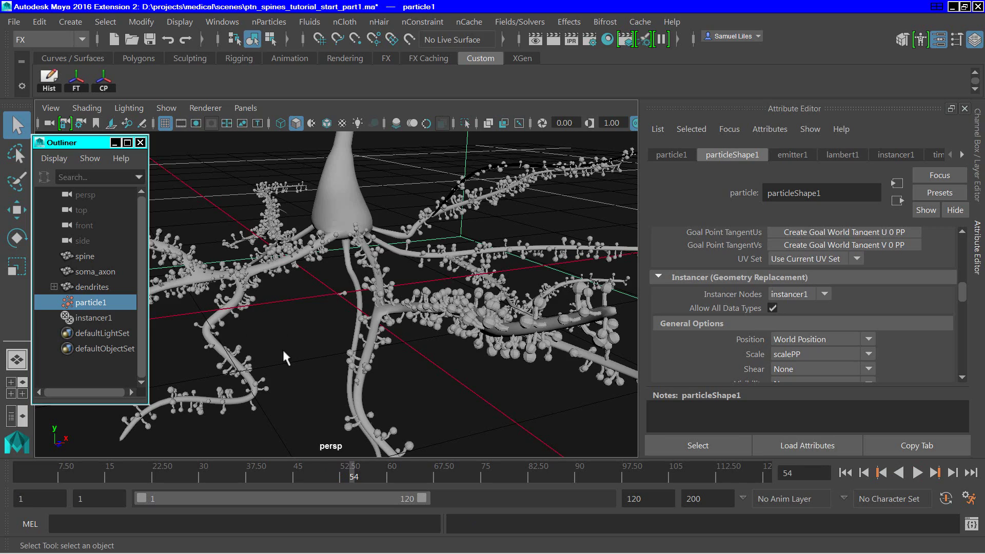
pyautogui.keyDown('alt'); pyautogui.moveTo(285, 349); pyautogui.dragTo(259, 345); pyautogui.keyUp('alt')
pyautogui.keyDown('alt'); pyautogui.moveTo(260, 345); pyautogui.dragTo(272, 354, button='right'); pyautogui.keyUp('alt')
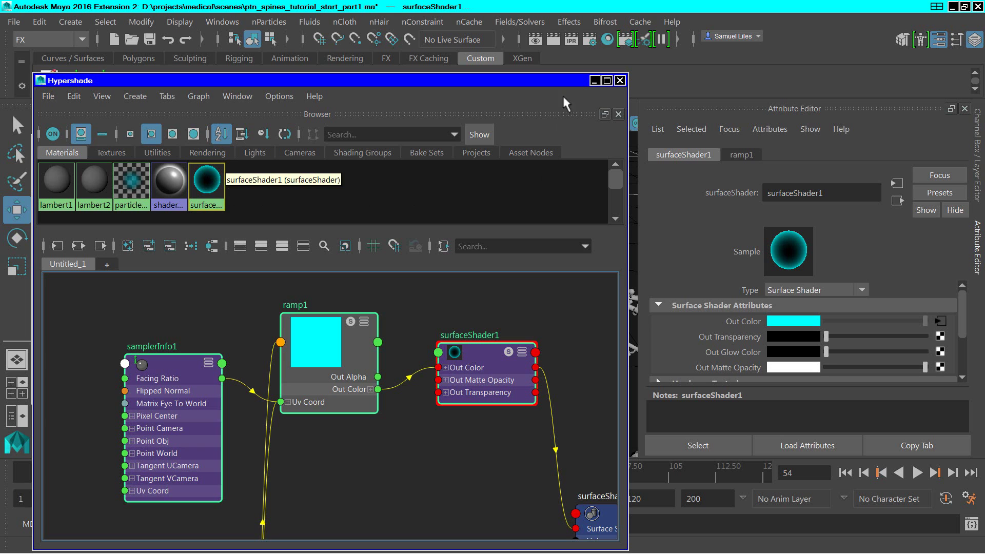
# Close the Hypershade window
pyautogui.click(620, 81)
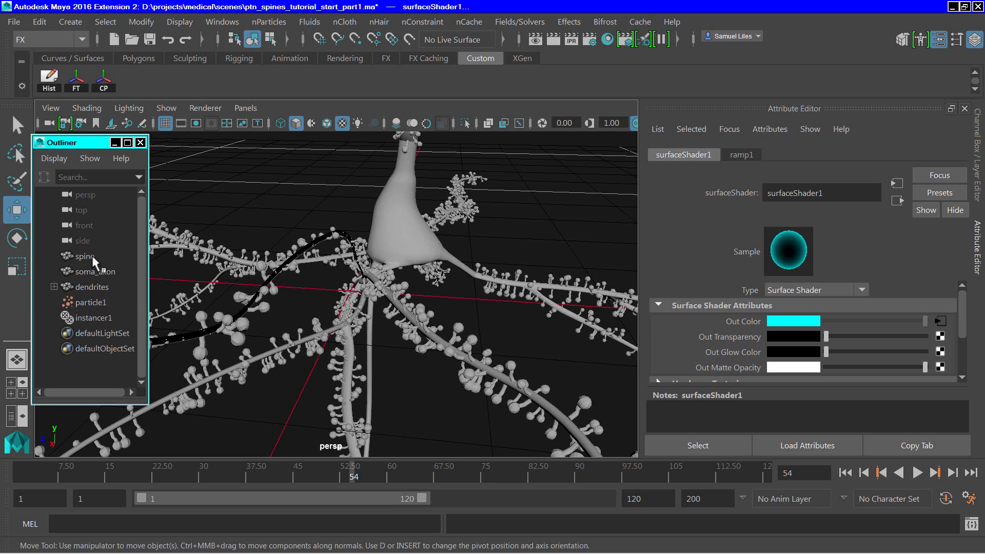
# Assign surfaceShader1 to spine, soma_axon and dendrites, then clear the selection
pyautogui.moveTo(92, 257); pyautogui.dragTo(101, 288)
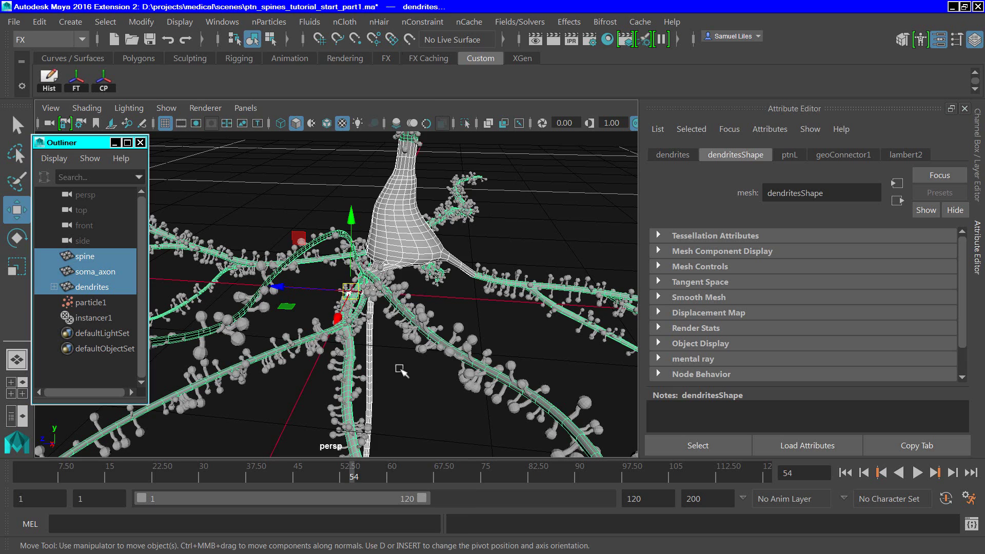
pyautogui.moveTo(383, 366); pyautogui.dragTo(510, 494, button='right')
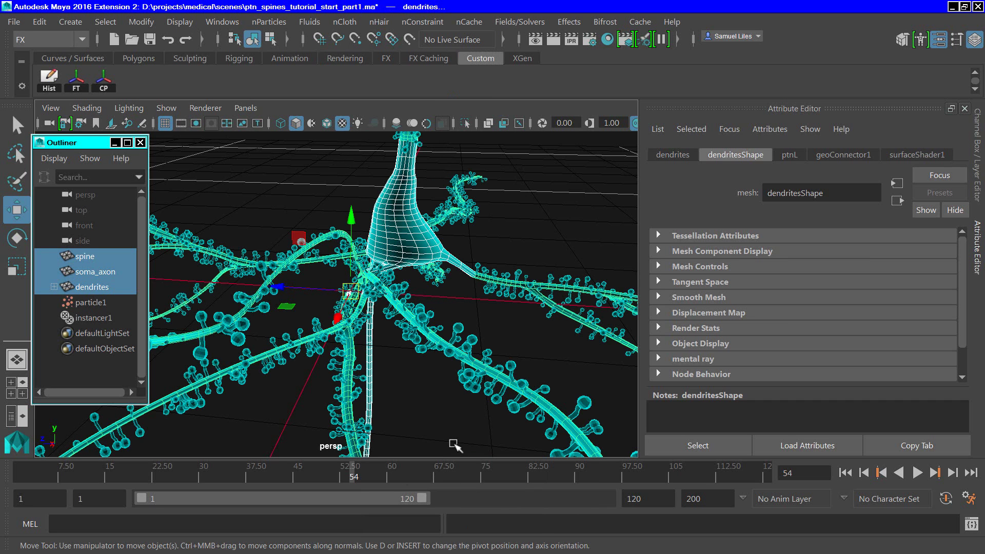
pyautogui.click(451, 443)
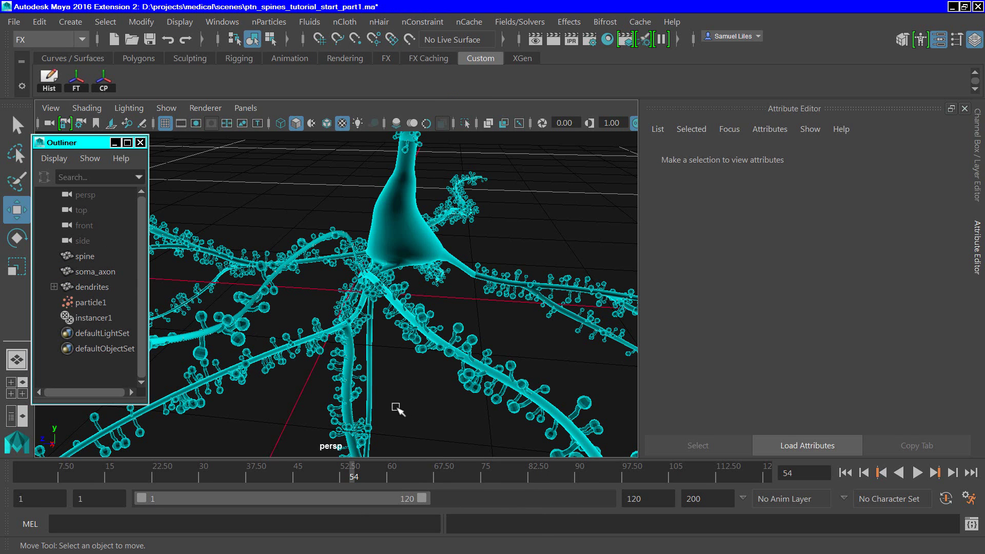
pyautogui.keyDown('alt'); pyautogui.moveTo(405, 407); pyautogui.dragTo(420, 402); pyautogui.keyUp('alt')
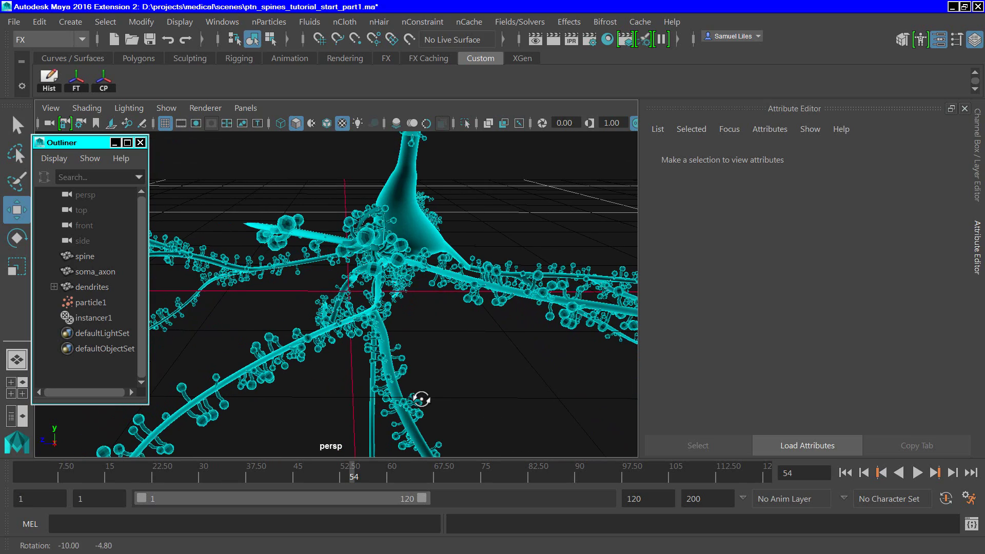
pyautogui.keyDown('alt'); pyautogui.moveTo(460, 372); pyautogui.dragTo(530, 387, button='right'); pyautogui.keyUp('alt')
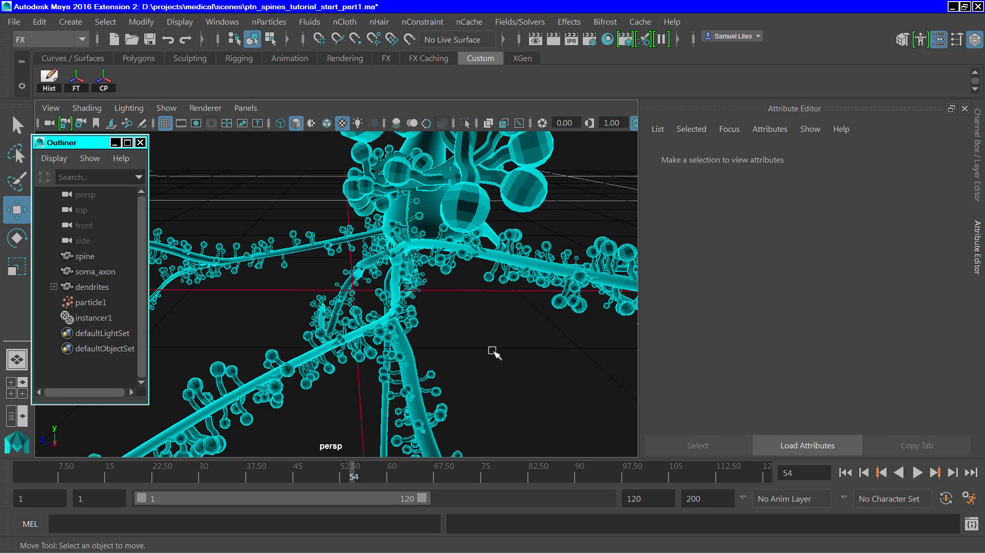
pyautogui.keyDown('alt'); pyautogui.moveTo(492, 352); pyautogui.dragTo(356, 336); pyautogui.keyUp('alt')
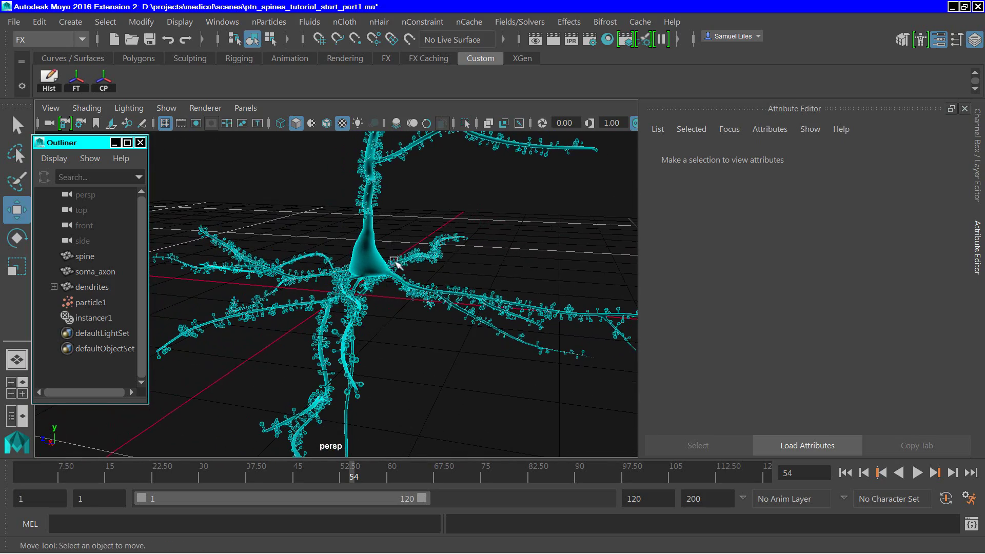